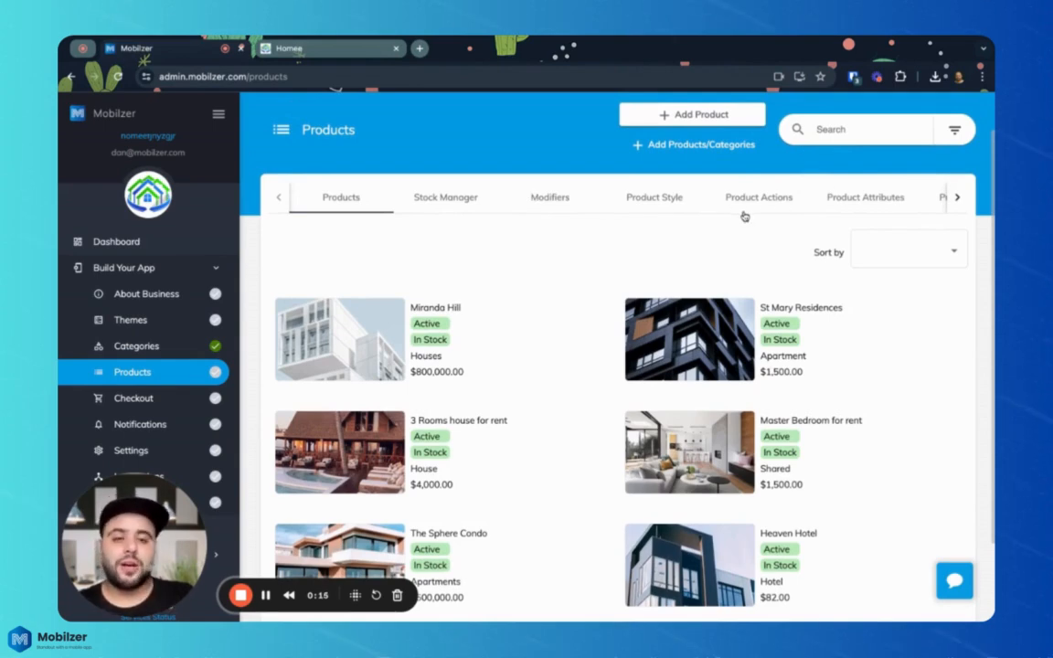
Step: Open a blank form for adding a product and examine its basic information fields, including the category choice
{"action": "scroll", "coordinate": [486, 292], "scroll_direction": "down", "scroll_amount": 2}
{"action": "scroll", "coordinate": [553, 203], "scroll_direction": "up", "scroll_amount": 3}
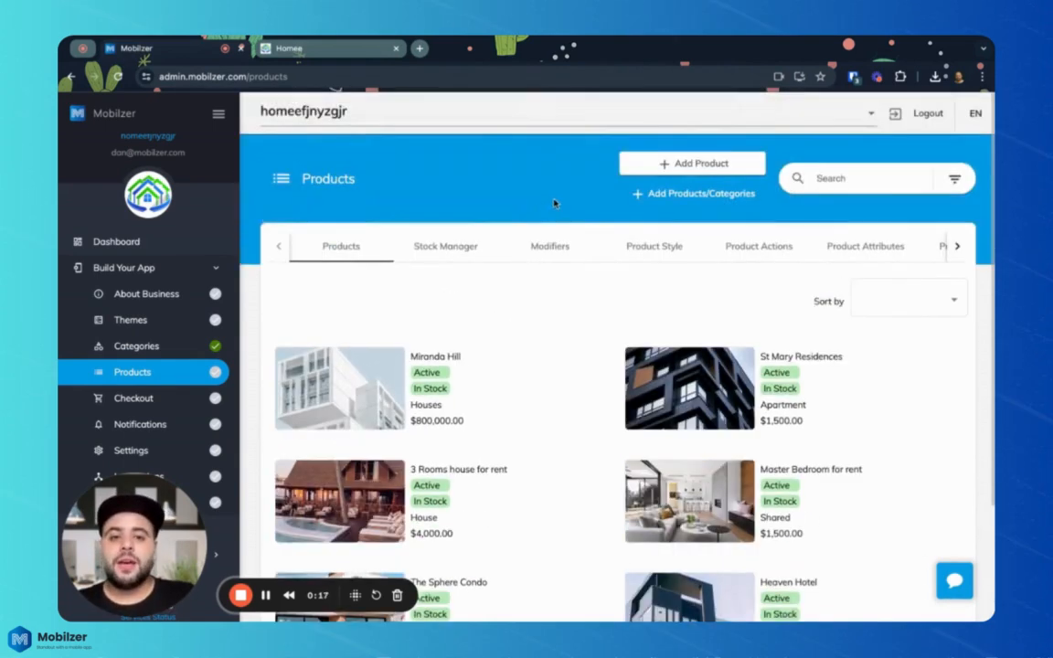
{"action": "left_click", "coordinate": [697, 165]}
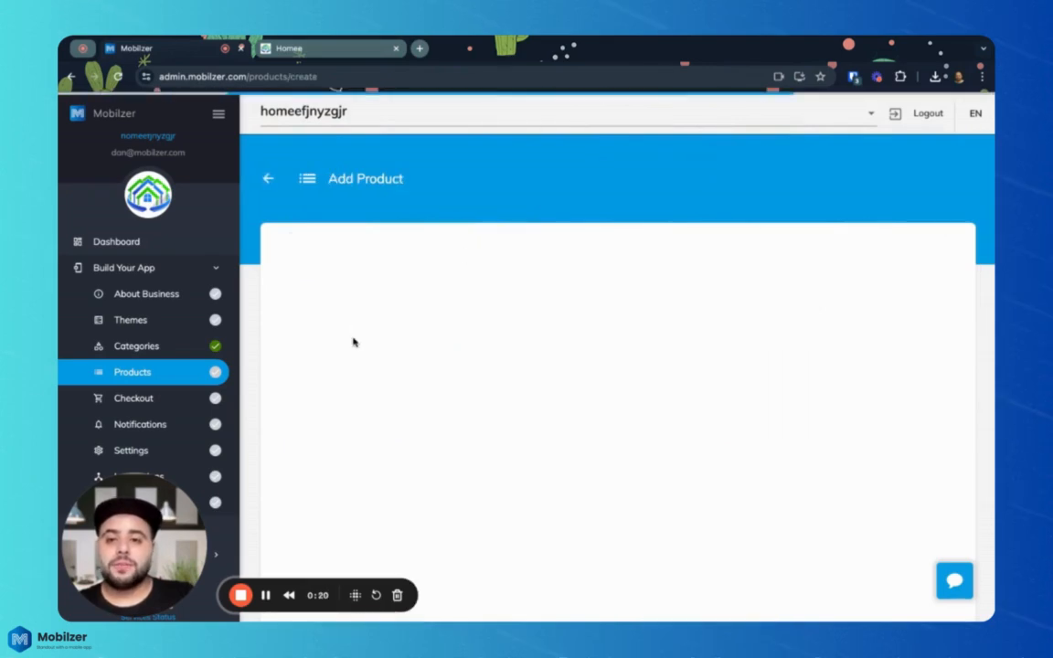
{"action": "scroll", "coordinate": [383, 316], "scroll_direction": "down", "scroll_amount": 1}
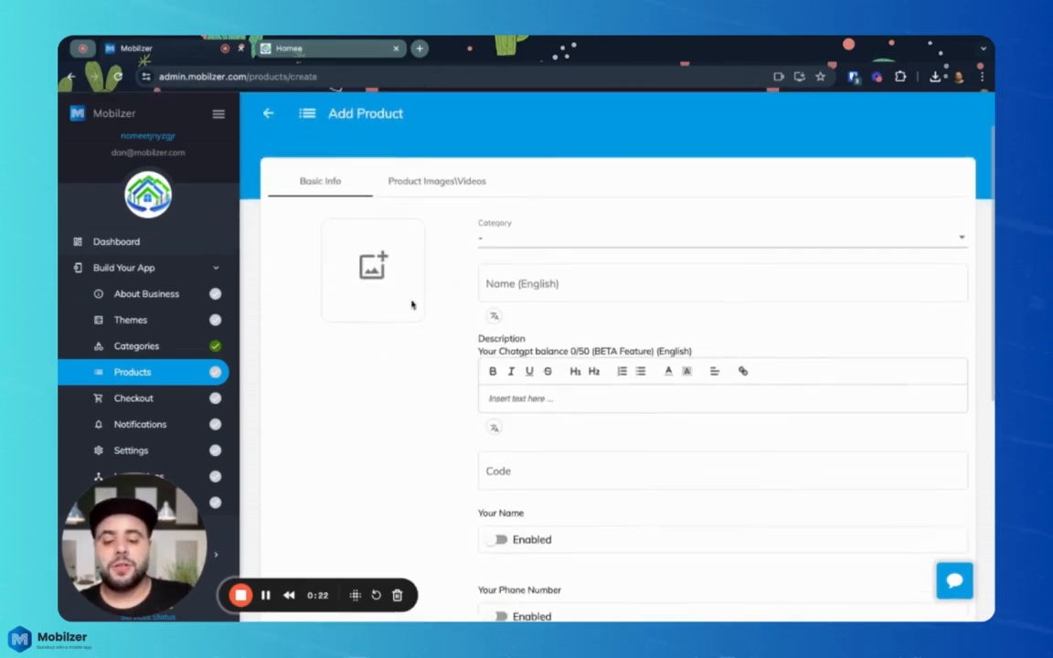
{"action": "left_click", "coordinate": [501, 242]}
{"action": "left_click", "coordinate": [422, 358]}
{"action": "scroll", "coordinate": [423, 357], "scroll_direction": "down", "scroll_amount": 4}
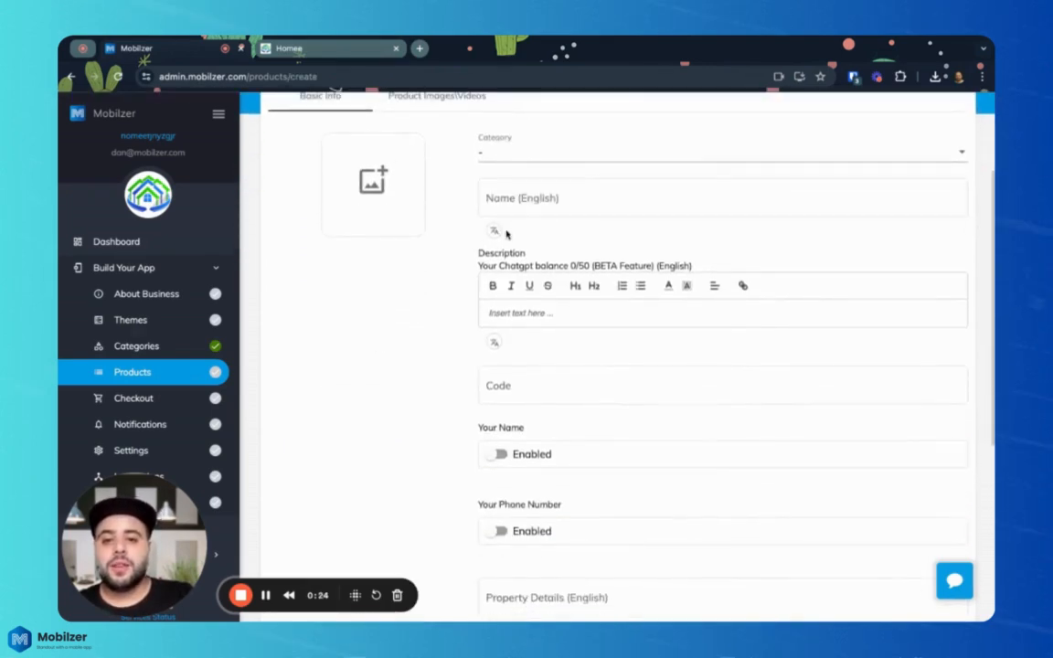
{"action": "scroll", "coordinate": [487, 307], "scroll_direction": "down", "scroll_amount": 2}
{"action": "scroll", "coordinate": [344, 220], "scroll_direction": "up", "scroll_amount": 5}
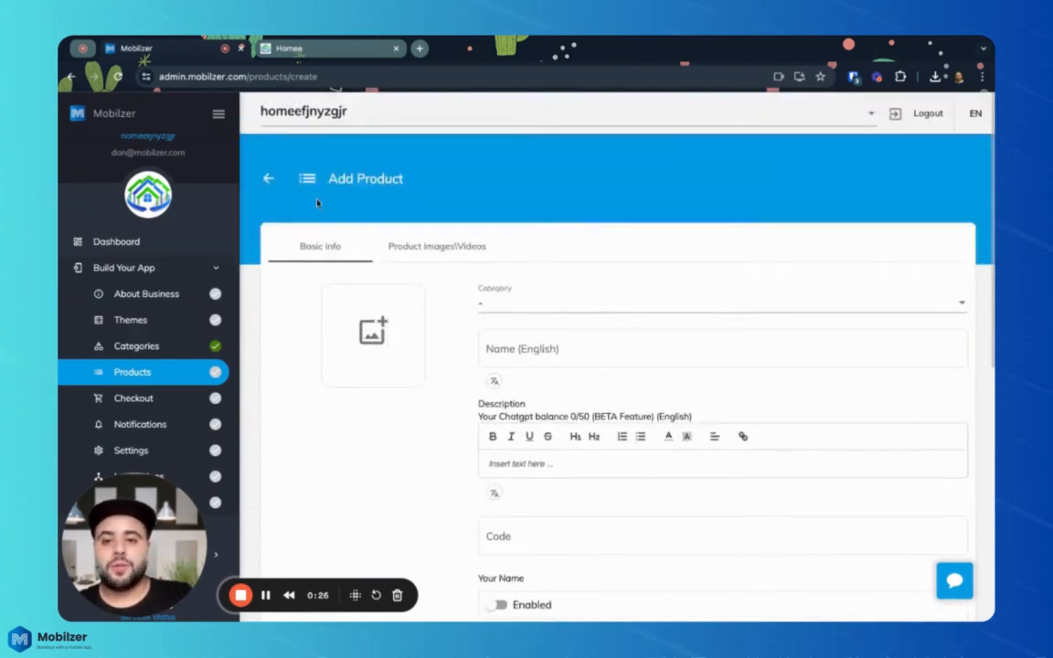
Step: Return to the product list, open the Miranda Hill product, and examine its category options, name and description
{"action": "left_click", "coordinate": [270, 180]}
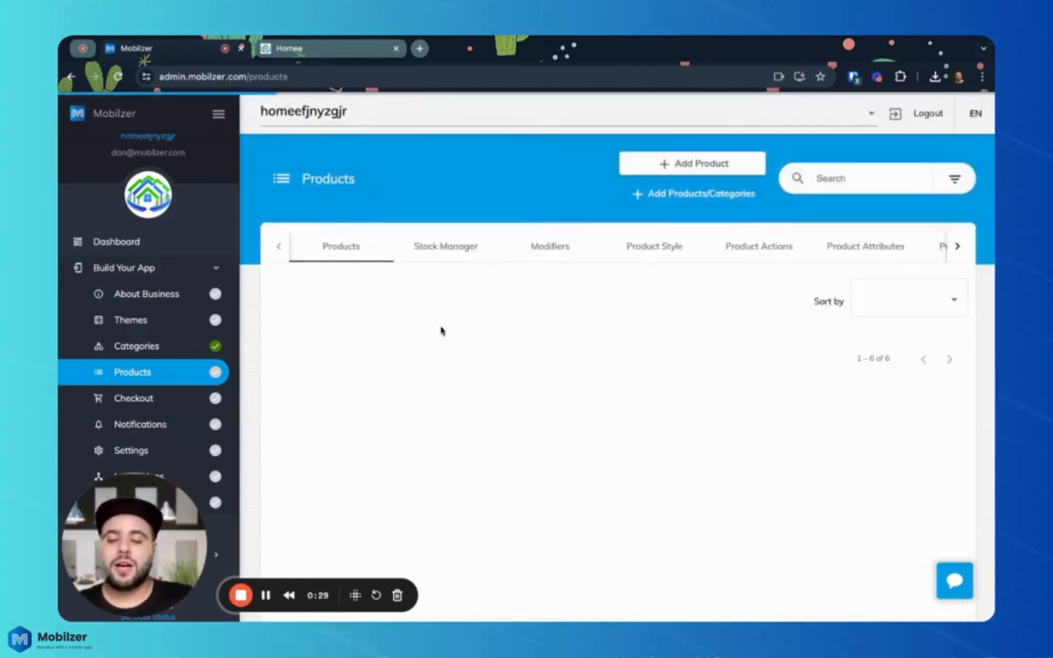
{"action": "scroll", "coordinate": [441, 331], "scroll_direction": "down", "scroll_amount": 2}
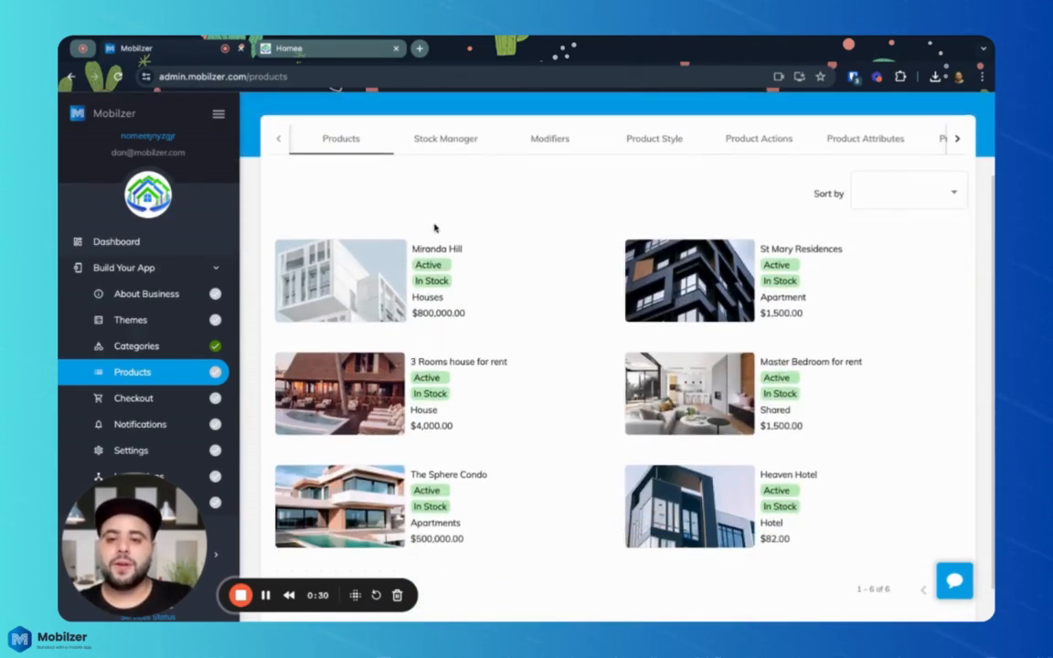
{"action": "left_click", "coordinate": [370, 289]}
{"action": "scroll", "coordinate": [465, 303], "scroll_direction": "down", "scroll_amount": 1}
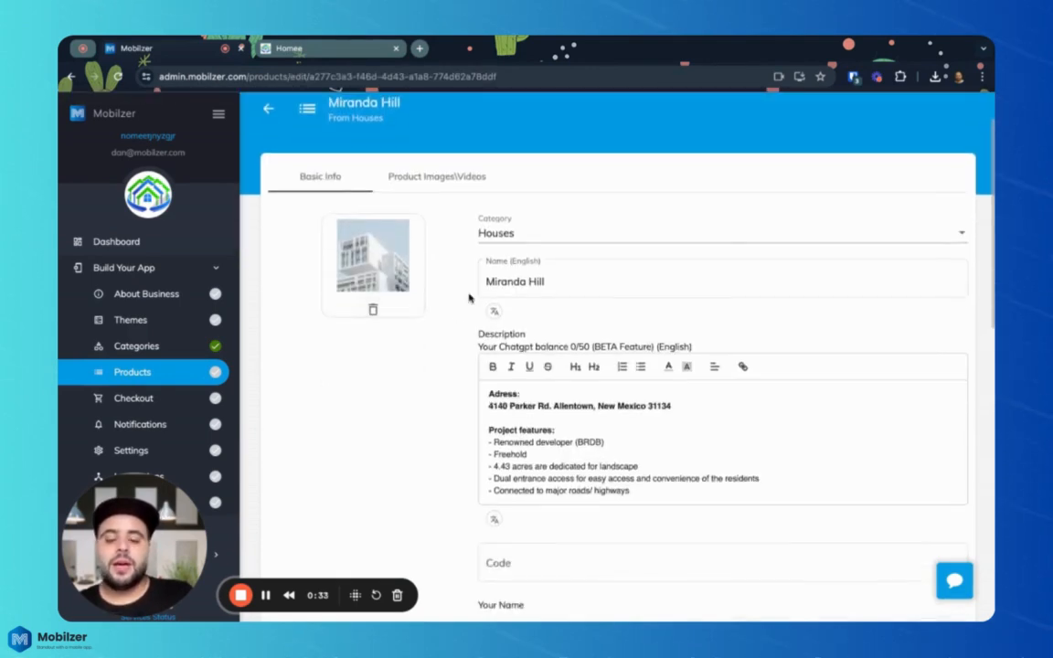
{"action": "left_click", "coordinate": [515, 240]}
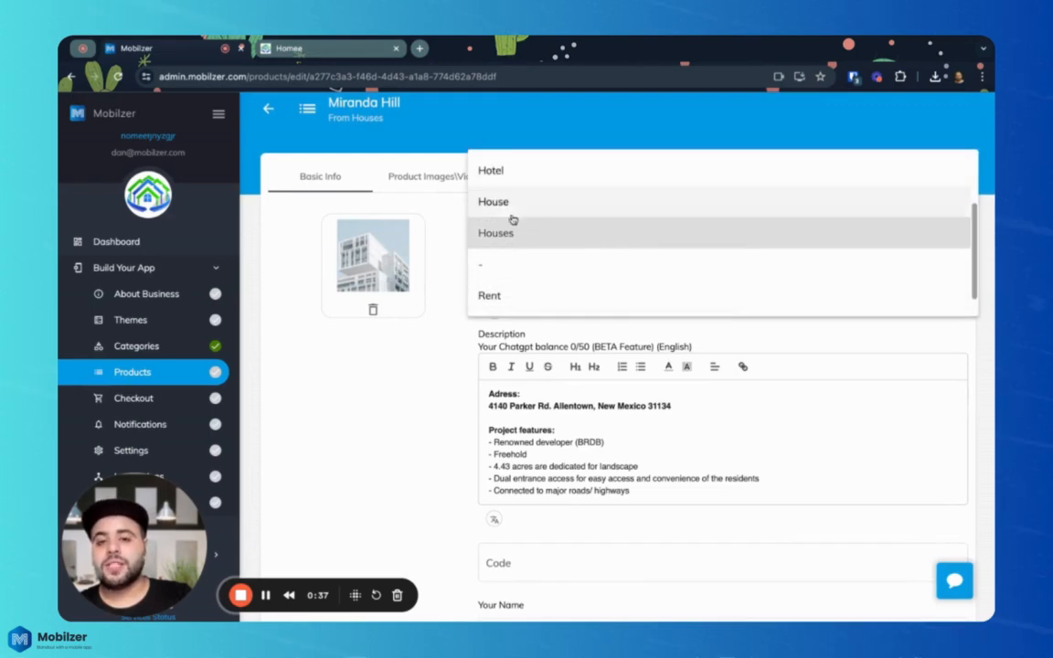
{"action": "scroll", "coordinate": [512, 218], "scroll_direction": "up", "scroll_amount": 1}
{"action": "left_click", "coordinate": [436, 383]}
{"action": "scroll", "coordinate": [436, 383], "scroll_direction": "down", "scroll_amount": 3}
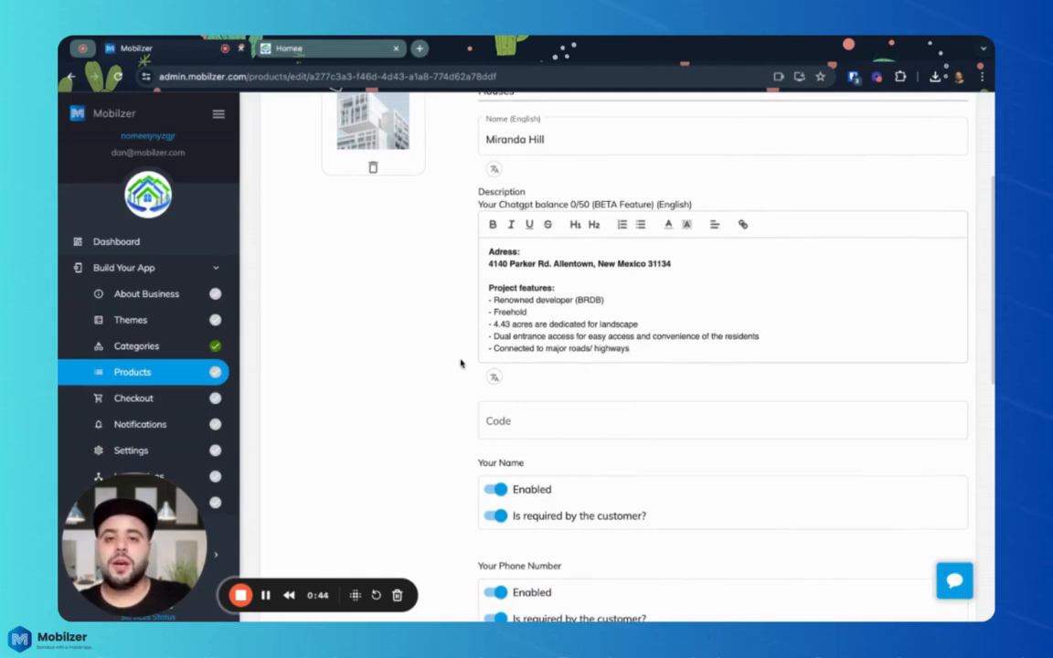
{"action": "scroll", "coordinate": [461, 362], "scroll_direction": "down", "scroll_amount": 3}
{"action": "left_click", "coordinate": [489, 253]}
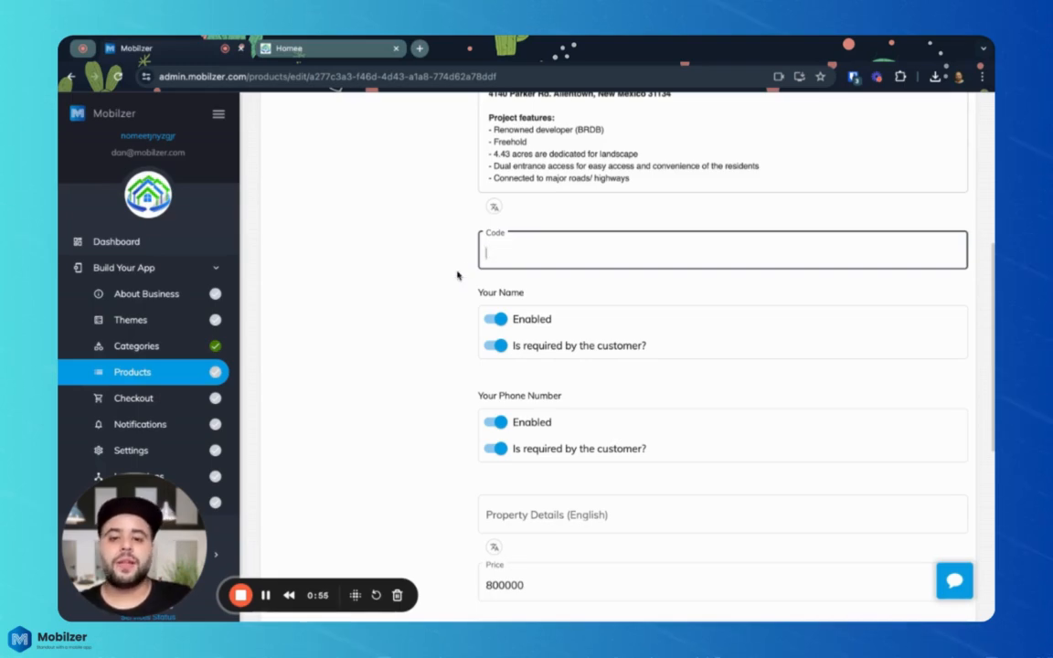
{"action": "scroll", "coordinate": [458, 275], "scroll_direction": "down", "scroll_amount": 1}
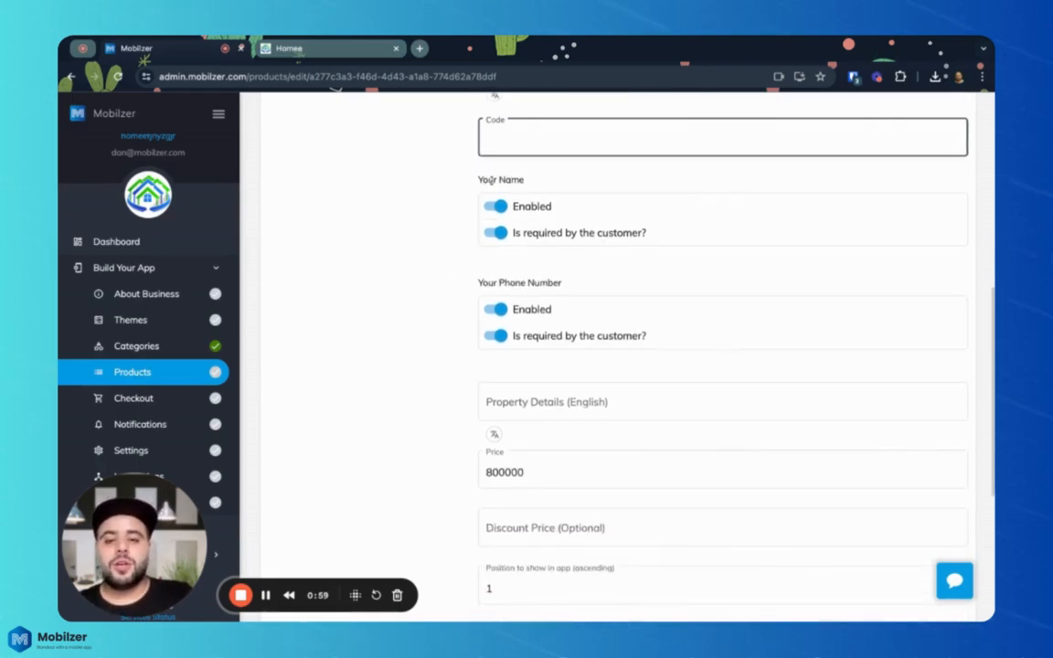
{"action": "triple_click", "coordinate": [491, 180]}
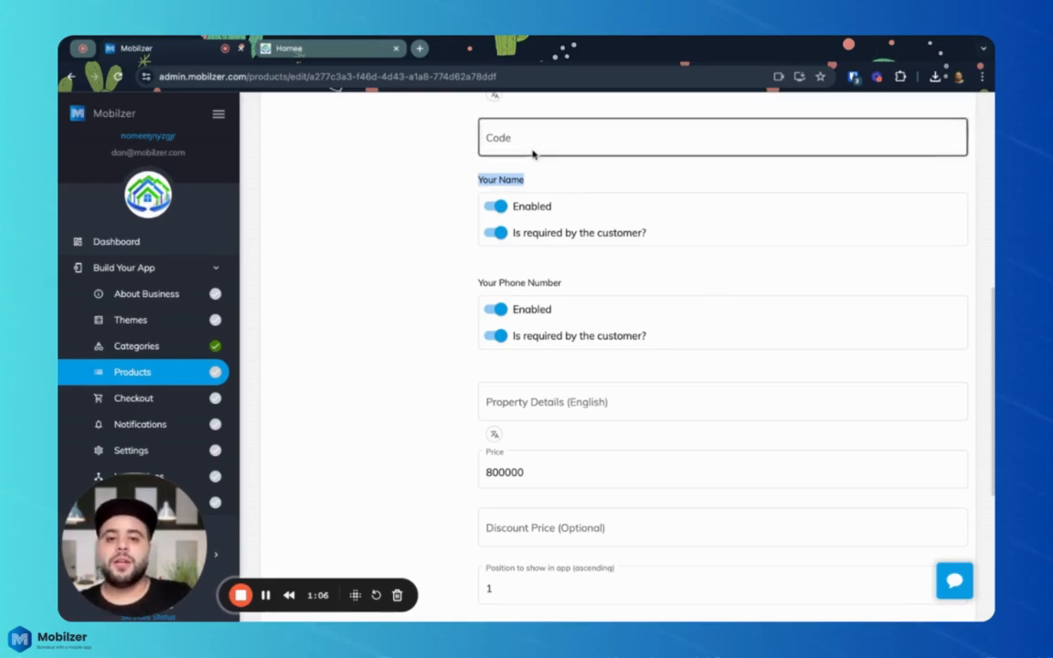
{"action": "scroll", "coordinate": [397, 227], "scroll_direction": "up", "scroll_amount": 1}
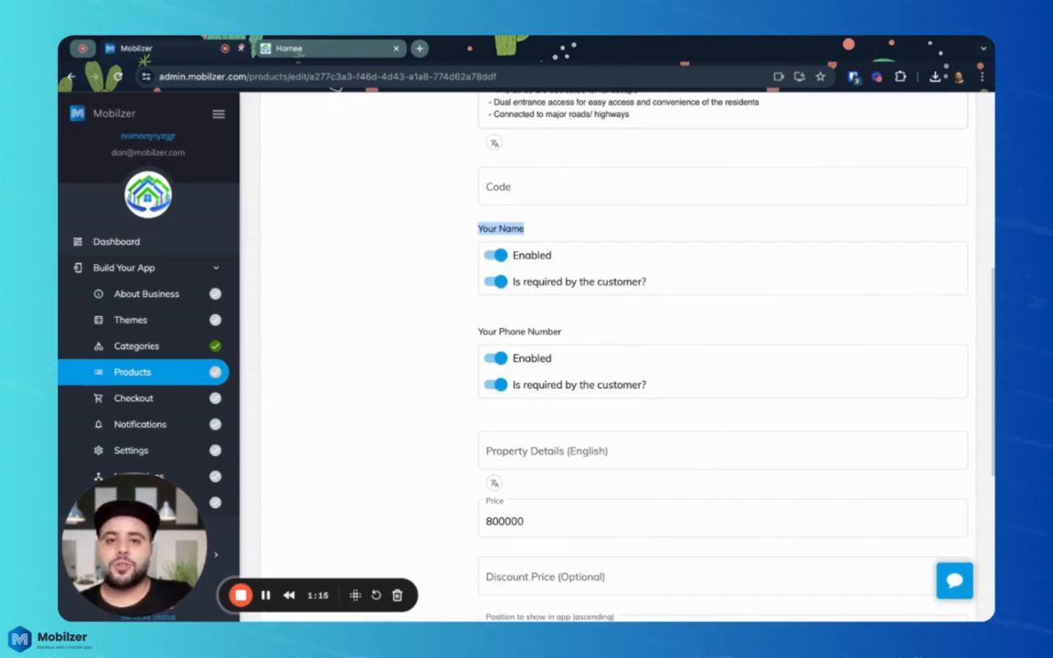
{"action": "scroll", "coordinate": [649, 316], "scroll_direction": "down", "scroll_amount": 1}
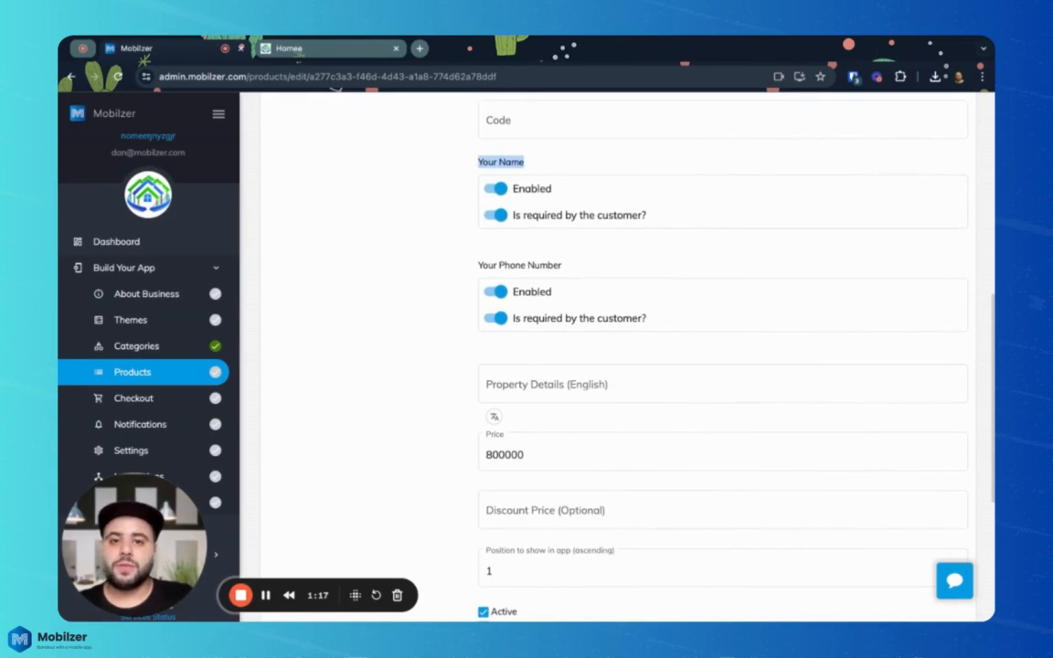
{"action": "scroll", "coordinate": [649, 366], "scroll_direction": "down", "scroll_amount": 2}
{"action": "scroll", "coordinate": [617, 329], "scroll_direction": "down", "scroll_amount": 1}
{"action": "left_click", "coordinate": [523, 198]}
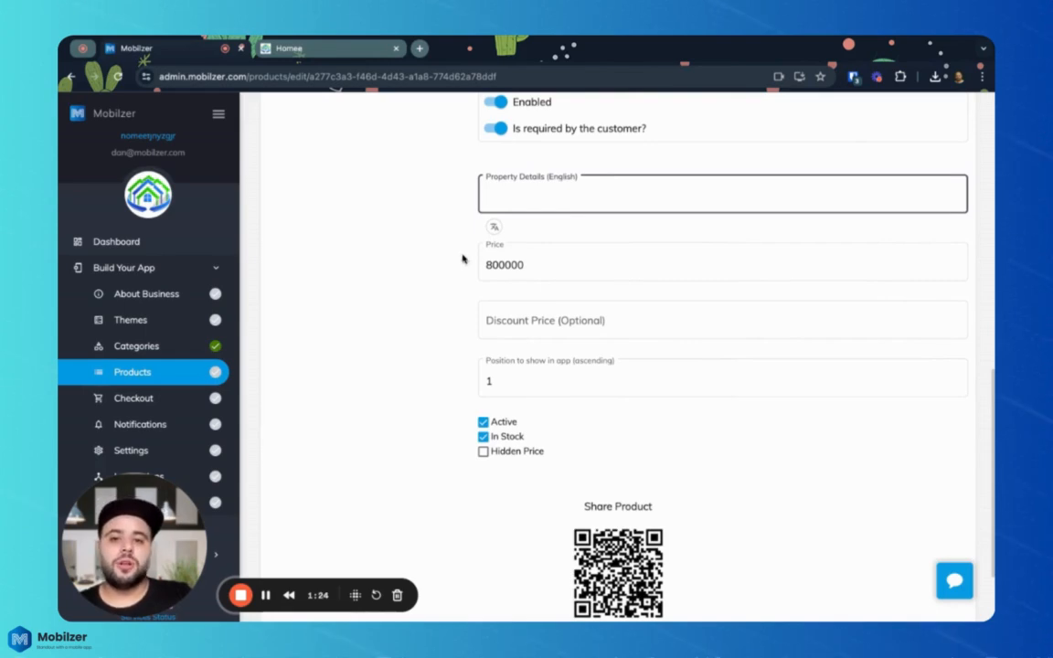
Step: Examine Miranda Hill's price, discount price and app position fields, along with its availability and price visibility options
{"action": "scroll", "coordinate": [490, 220], "scroll_direction": "down", "scroll_amount": 1}
{"action": "left_click", "coordinate": [490, 220]}
{"action": "scroll", "coordinate": [440, 310], "scroll_direction": "down", "scroll_amount": 2}
{"action": "left_click", "coordinate": [534, 217]}
{"action": "scroll", "coordinate": [510, 249], "scroll_direction": "down", "scroll_amount": 1}
{"action": "left_click", "coordinate": [501, 265]}
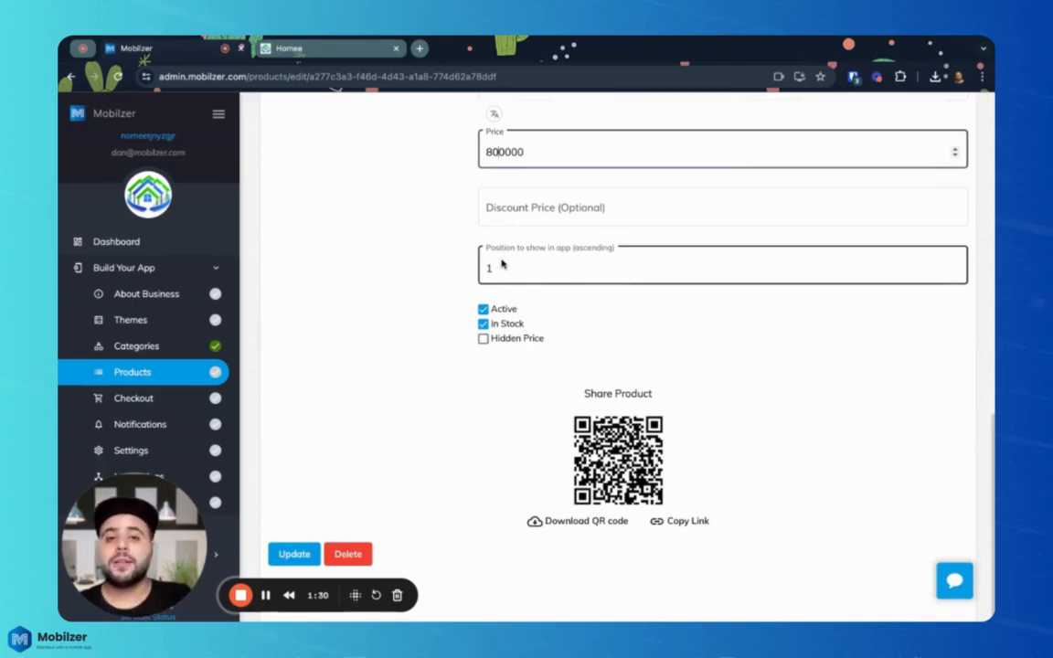
{"action": "left_click", "coordinate": [457, 304]}
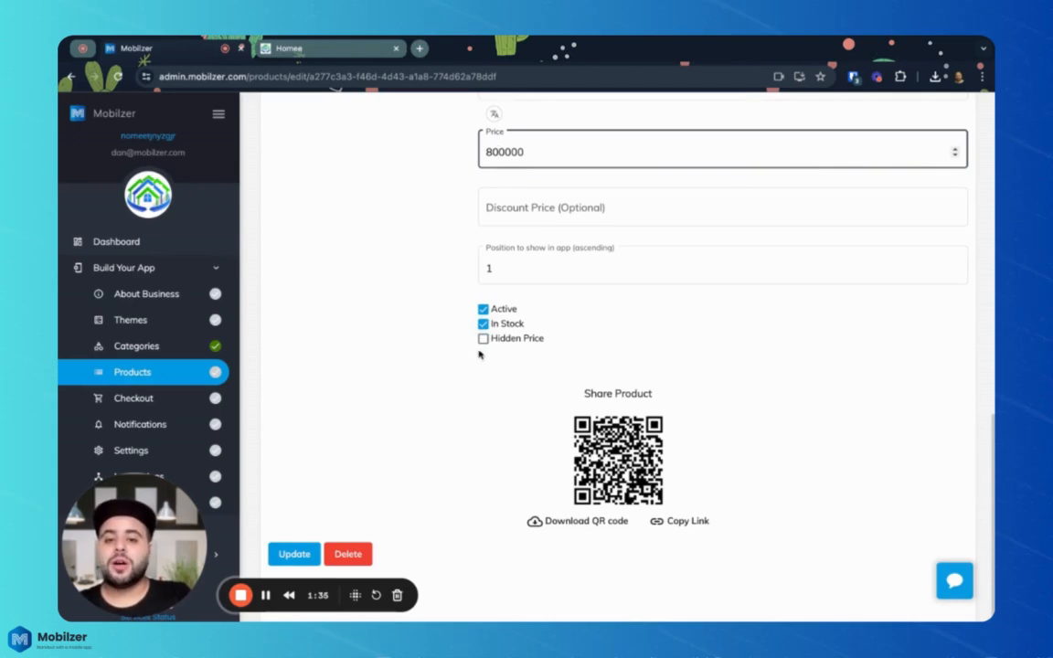
{"action": "scroll", "coordinate": [481, 352], "scroll_direction": "up", "scroll_amount": 10}
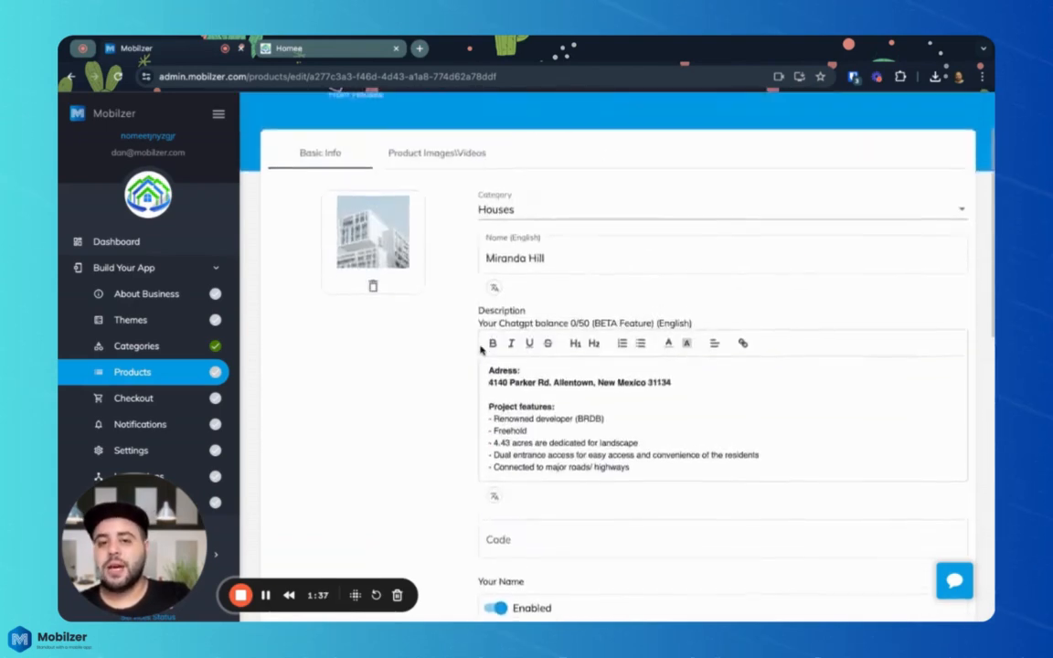
{"action": "scroll", "coordinate": [481, 350], "scroll_direction": "down", "scroll_amount": 10}
{"action": "scroll", "coordinate": [493, 375], "scroll_direction": "up", "scroll_amount": 3}
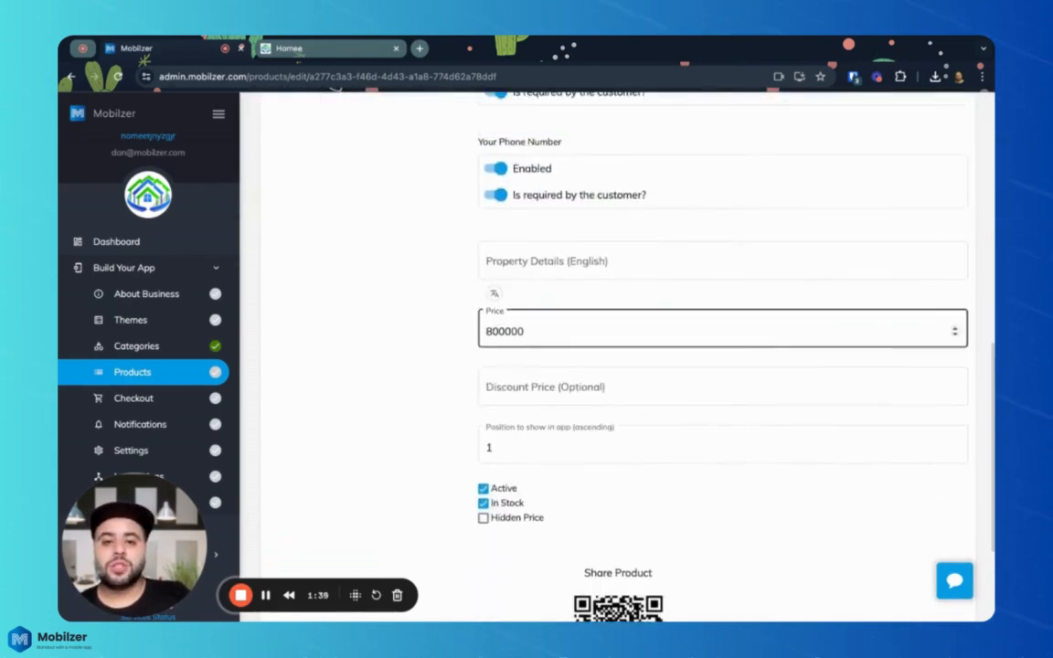
{"action": "scroll", "coordinate": [494, 393], "scroll_direction": "down", "scroll_amount": 2}
{"action": "scroll", "coordinate": [481, 390], "scroll_direction": "down", "scroll_amount": 1}
{"action": "scroll", "coordinate": [482, 390], "scroll_direction": "up", "scroll_amount": 1}
{"action": "scroll", "coordinate": [481, 390], "scroll_direction": "up", "scroll_amount": 10}
{"action": "left_click", "coordinate": [392, 244]}
{"action": "scroll", "coordinate": [474, 336], "scroll_direction": "down", "scroll_amount": 1}
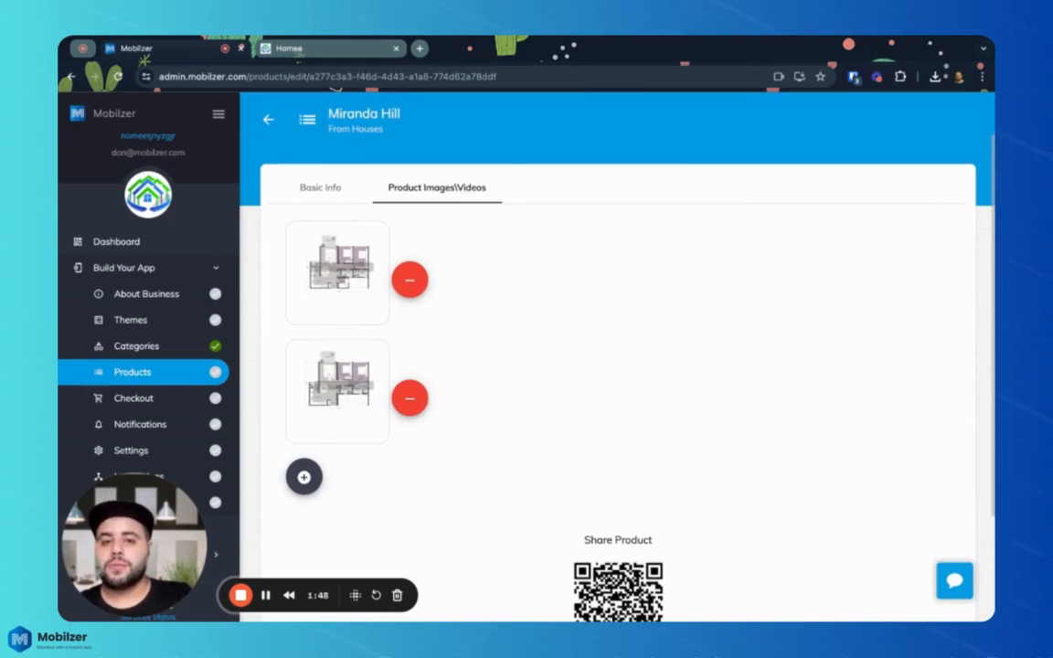
{"action": "scroll", "coordinate": [618, 366], "scroll_direction": "up", "scroll_amount": 1}
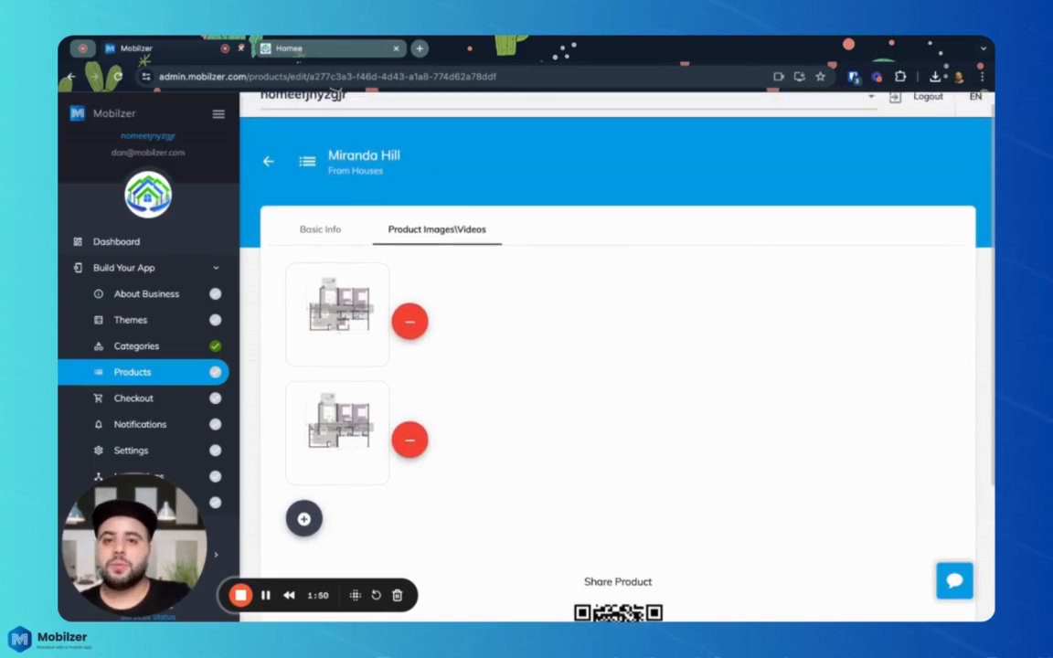
Step: Go back to the product list, reopen Miranda Hill for another look at its basic information, and return to the list
{"action": "left_click", "coordinate": [271, 162]}
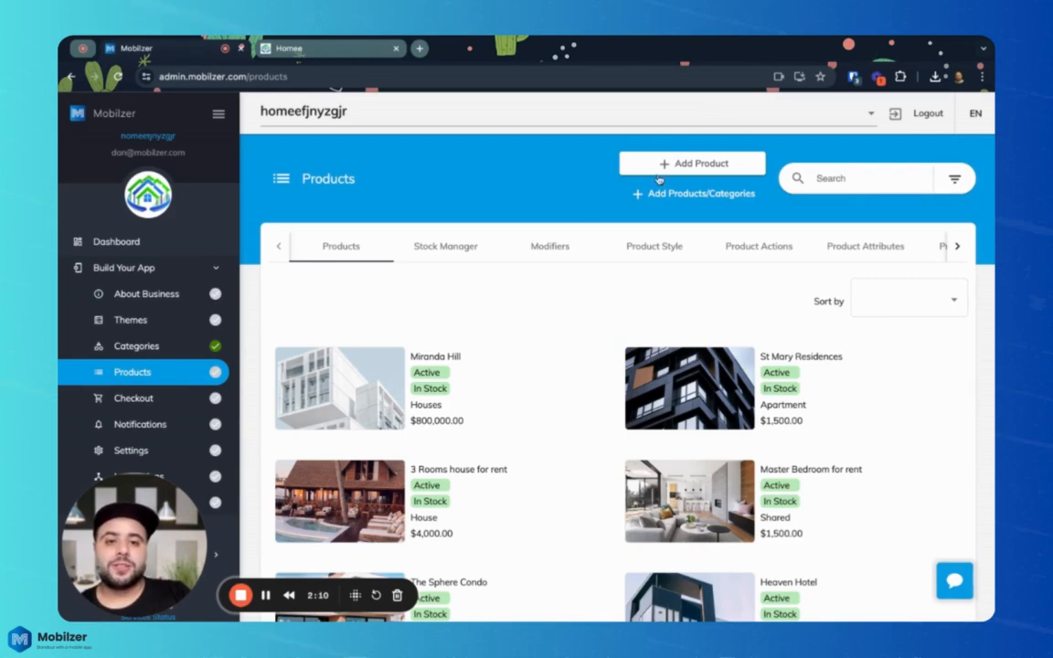
{"action": "scroll", "coordinate": [443, 347], "scroll_direction": "down", "scroll_amount": 1}
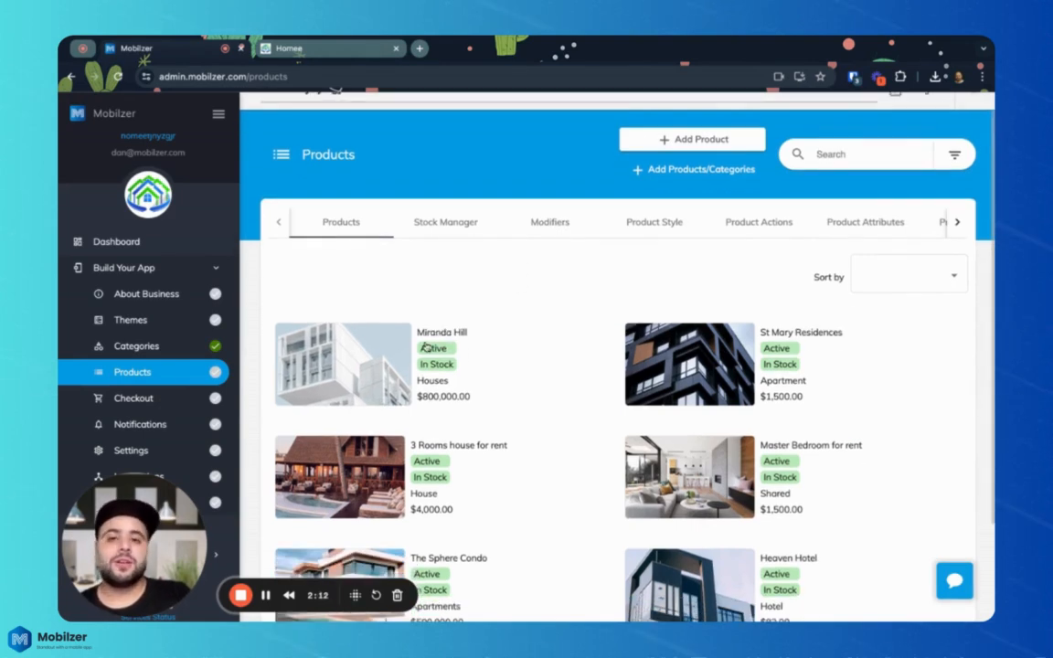
{"action": "left_click", "coordinate": [424, 347]}
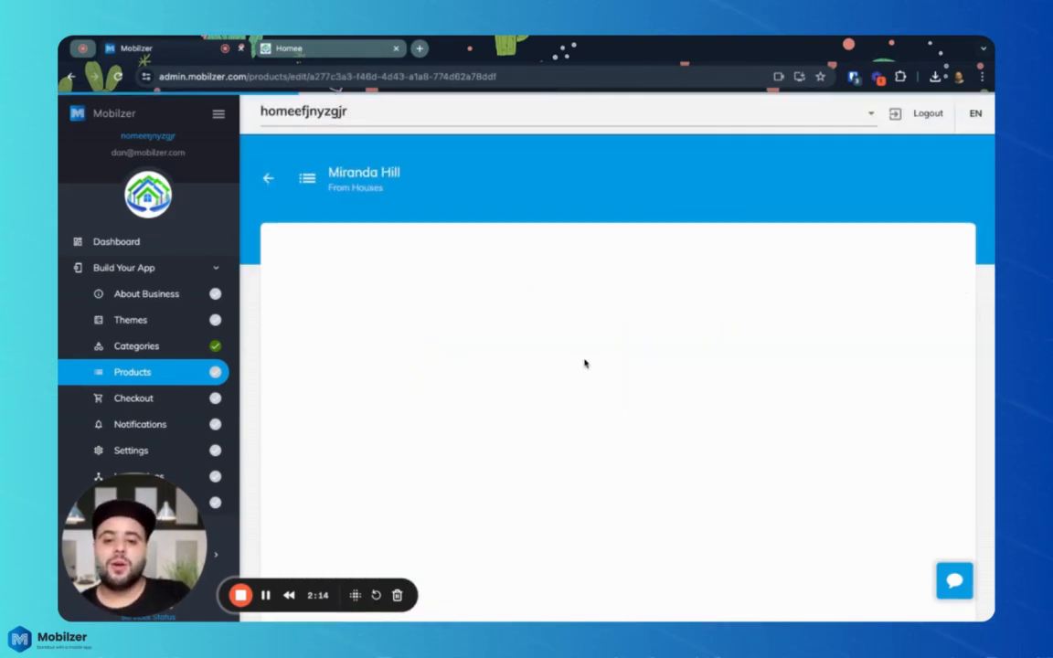
{"action": "scroll", "coordinate": [571, 399], "scroll_direction": "down", "scroll_amount": 1}
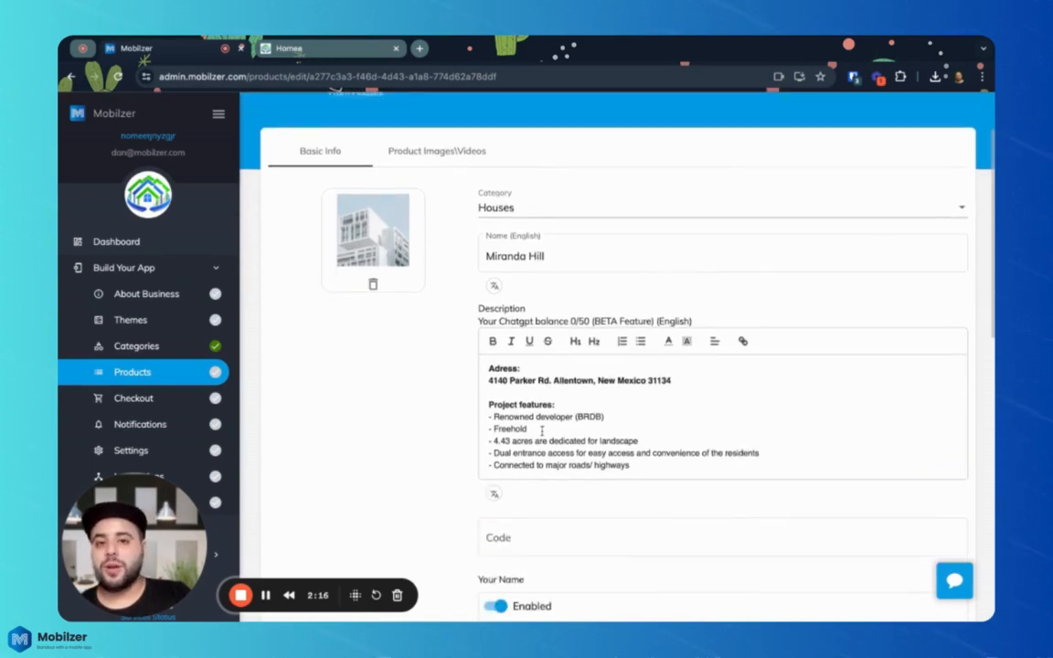
{"action": "scroll", "coordinate": [542, 430], "scroll_direction": "up", "scroll_amount": 1}
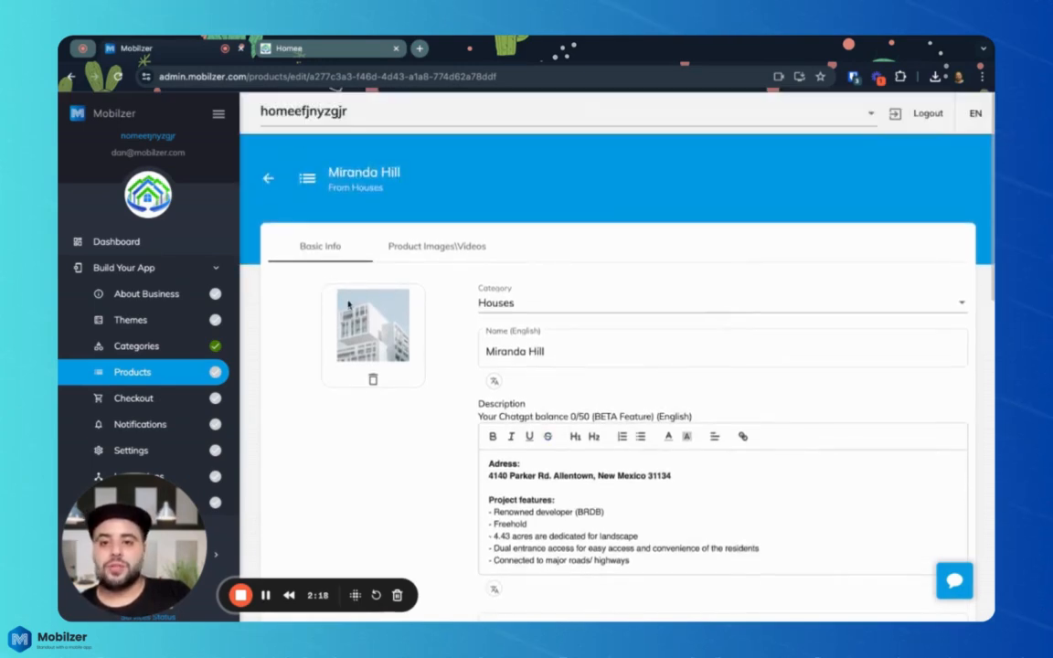
{"action": "left_click", "coordinate": [272, 179]}
{"action": "scroll", "coordinate": [494, 290], "scroll_direction": "down", "scroll_amount": 1}
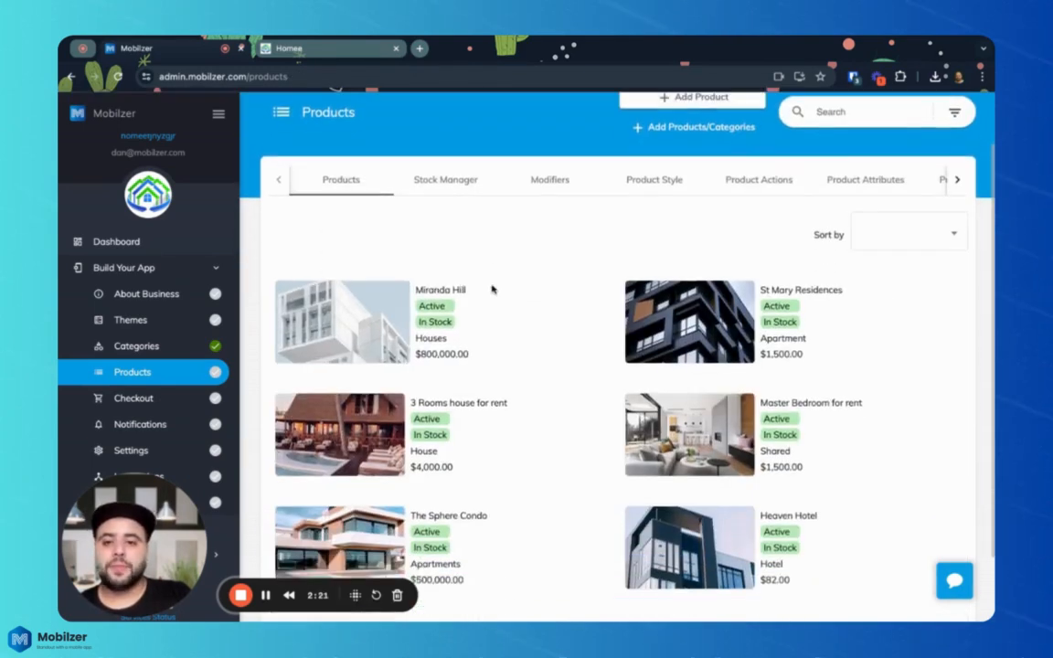
Step: Open the Stock Manager and examine the in-stock status, optional stock quantity and USD price fields for all products
{"action": "left_click", "coordinate": [456, 188]}
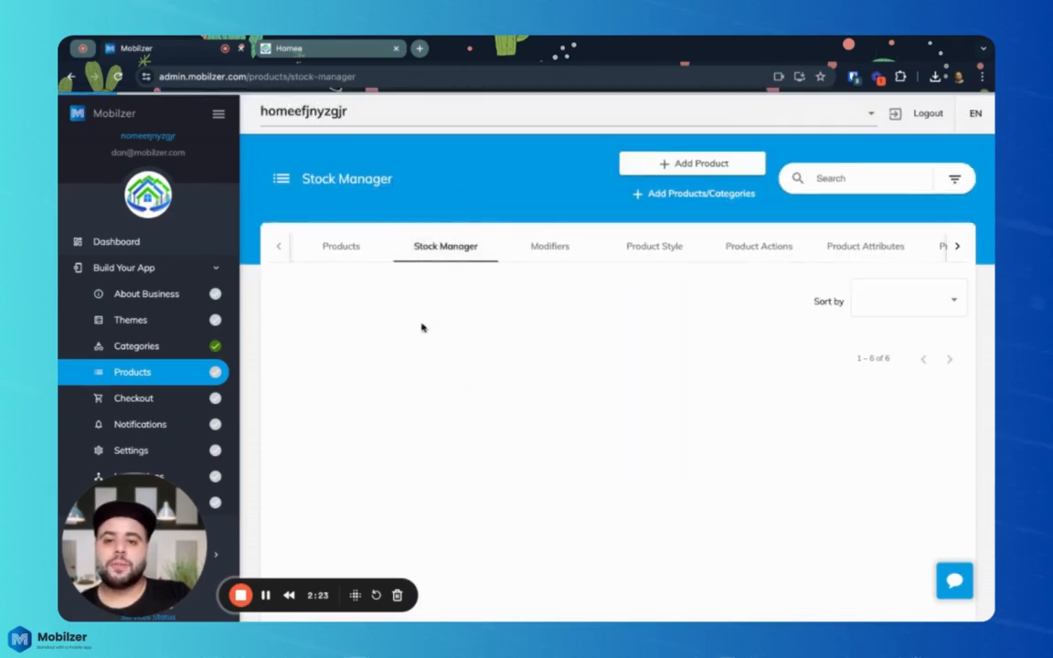
{"action": "scroll", "coordinate": [459, 382], "scroll_direction": "down", "scroll_amount": 2}
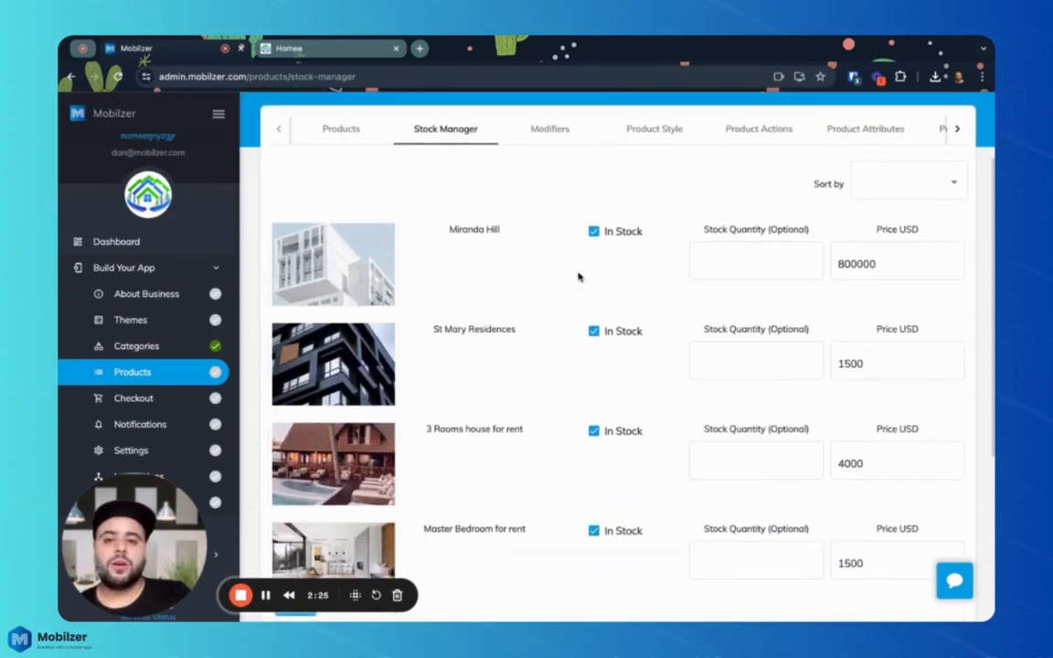
{"action": "scroll", "coordinate": [716, 231], "scroll_direction": "down", "scroll_amount": 1}
{"action": "scroll", "coordinate": [715, 231], "scroll_direction": "up", "scroll_amount": 1}
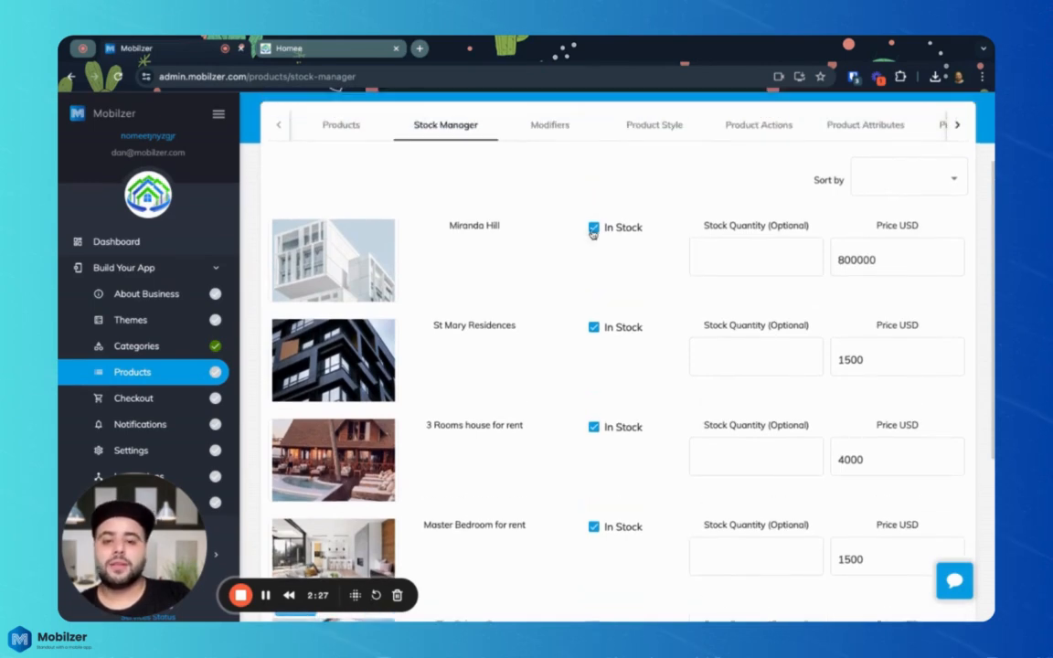
{"action": "left_click", "coordinate": [726, 274]}
{"action": "scroll", "coordinate": [728, 278], "scroll_direction": "up", "scroll_amount": 1}
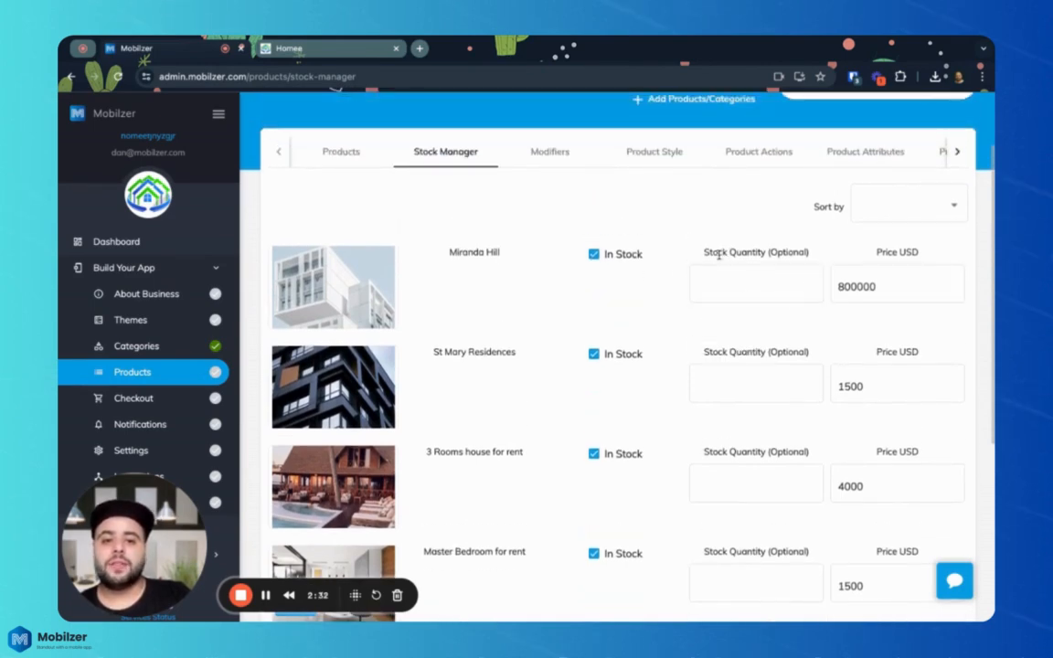
{"action": "scroll", "coordinate": [689, 291], "scroll_direction": "down", "scroll_amount": 4}
{"action": "scroll", "coordinate": [688, 294], "scroll_direction": "down", "scroll_amount": 3}
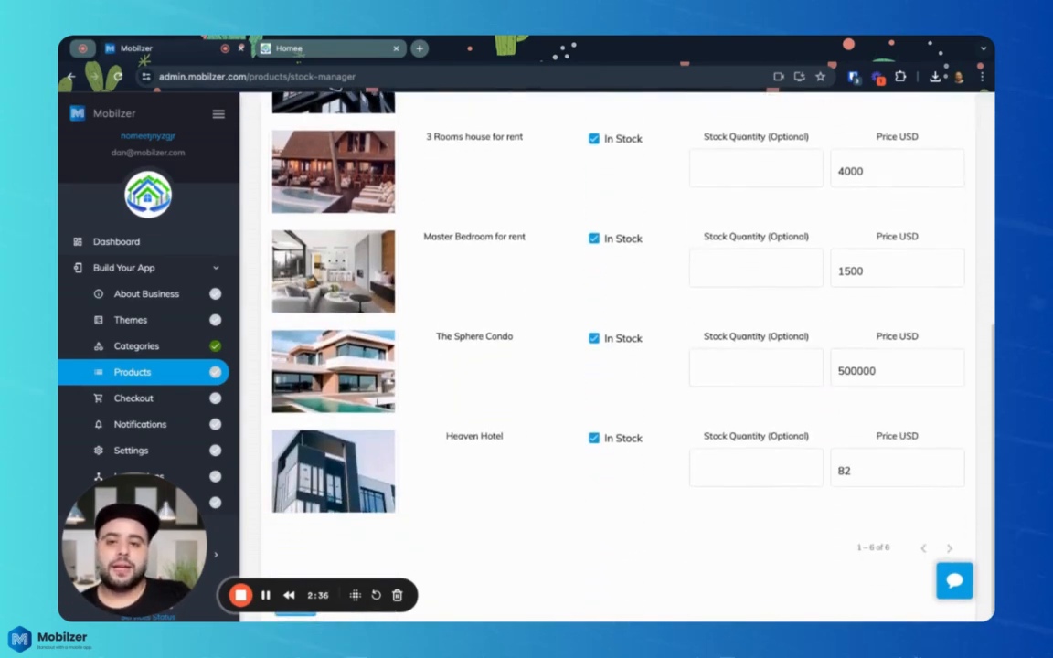
{"action": "scroll", "coordinate": [617, 356], "scroll_direction": "up", "scroll_amount": 9}
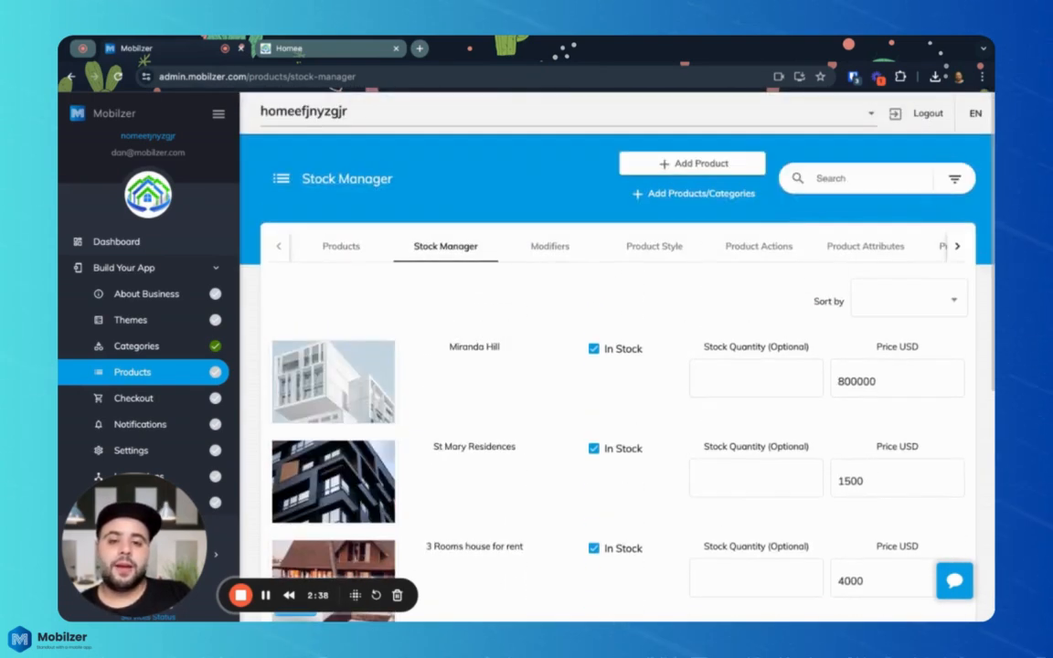
{"action": "scroll", "coordinate": [674, 336], "scroll_direction": "down", "scroll_amount": 1}
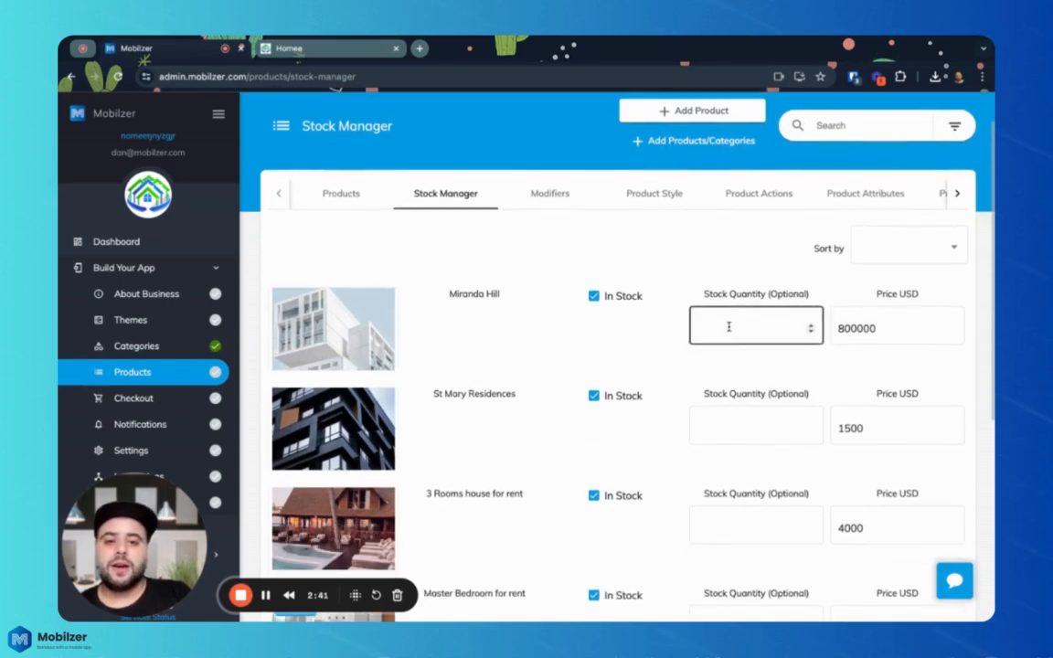
Step: Look through the remaining product rows in the Stock Manager, including their stock and price fields
{"action": "scroll", "coordinate": [669, 340], "scroll_direction": "down", "scroll_amount": 1}
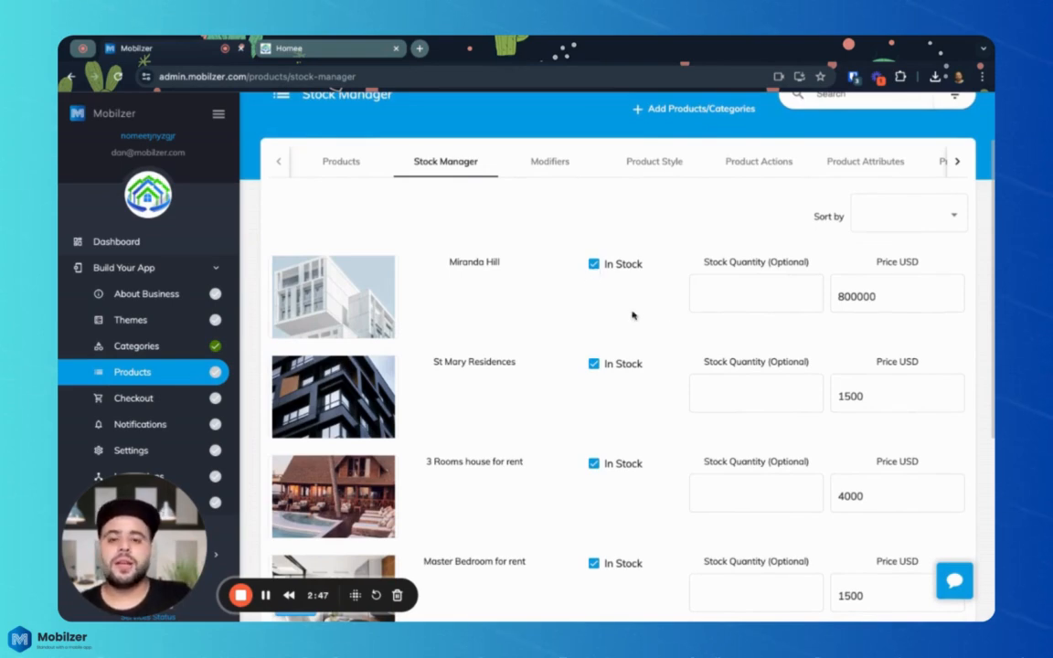
{"action": "scroll", "coordinate": [638, 324], "scroll_direction": "down", "scroll_amount": 5}
{"action": "scroll", "coordinate": [638, 324], "scroll_direction": "up", "scroll_amount": 5}
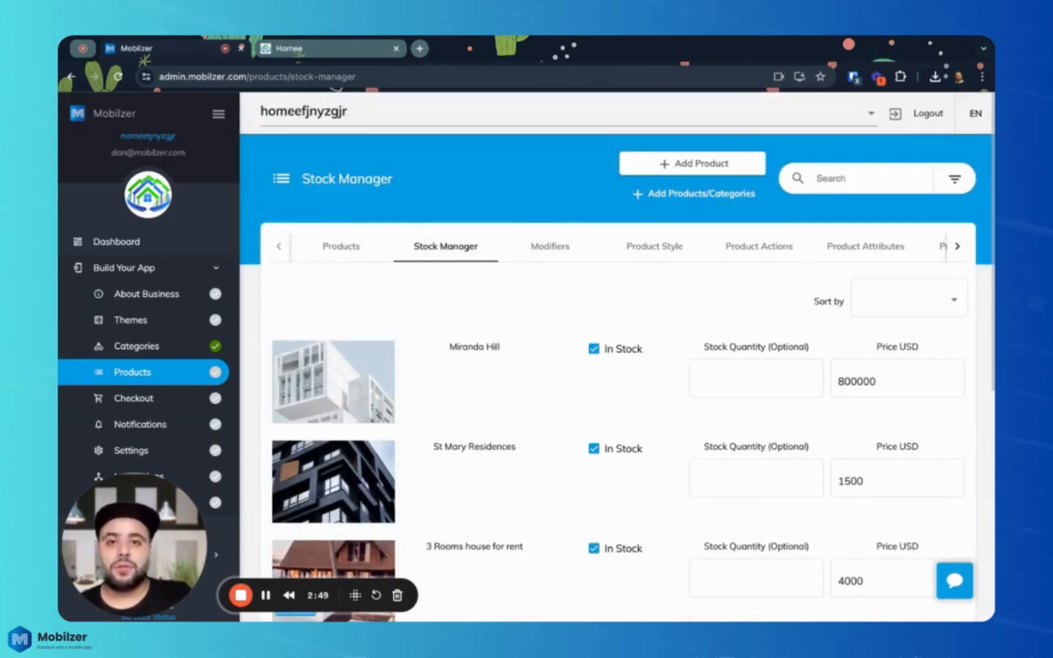
Step: Start a new modifiers list and fill in its first modifier with the name Cheese and price 3
{"action": "left_click", "coordinate": [568, 261]}
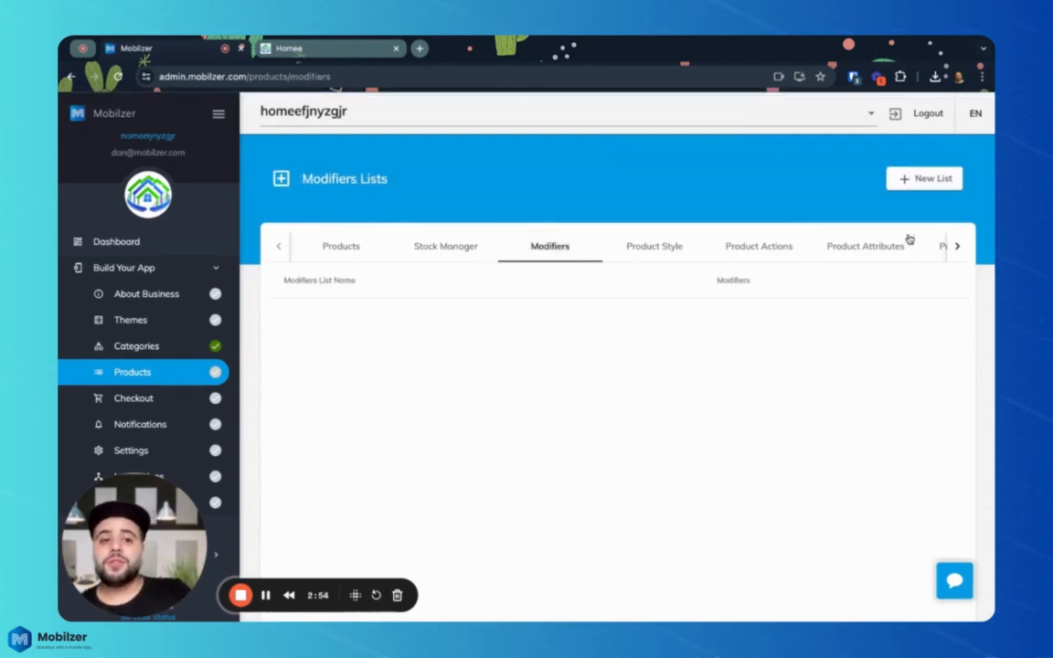
{"action": "left_click", "coordinate": [925, 179]}
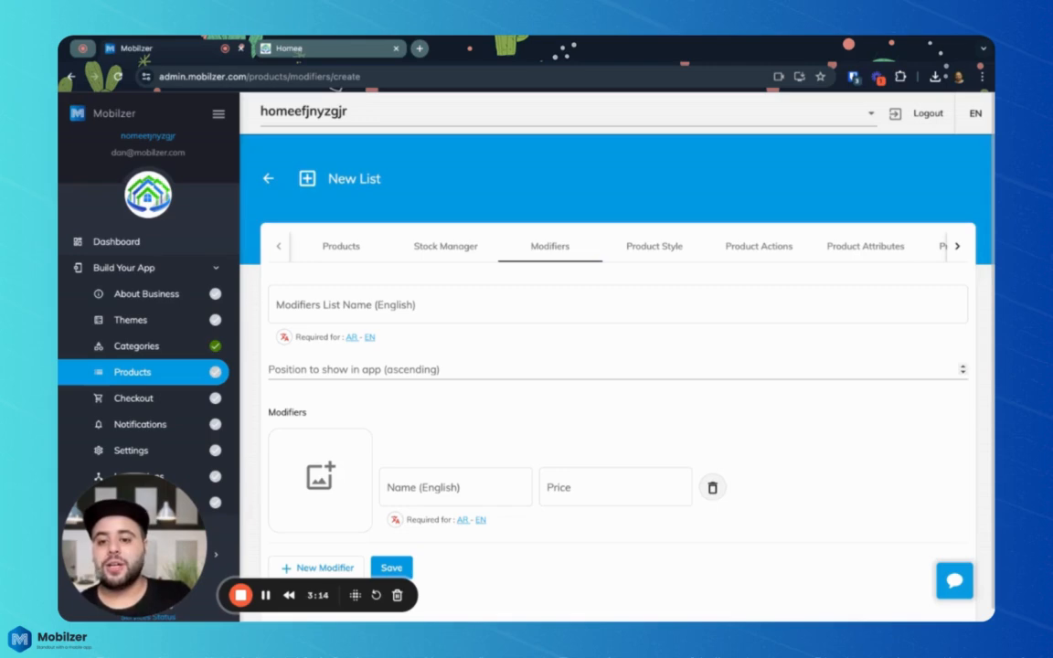
{"action": "scroll", "coordinate": [431, 431], "scroll_direction": "down", "scroll_amount": 1}
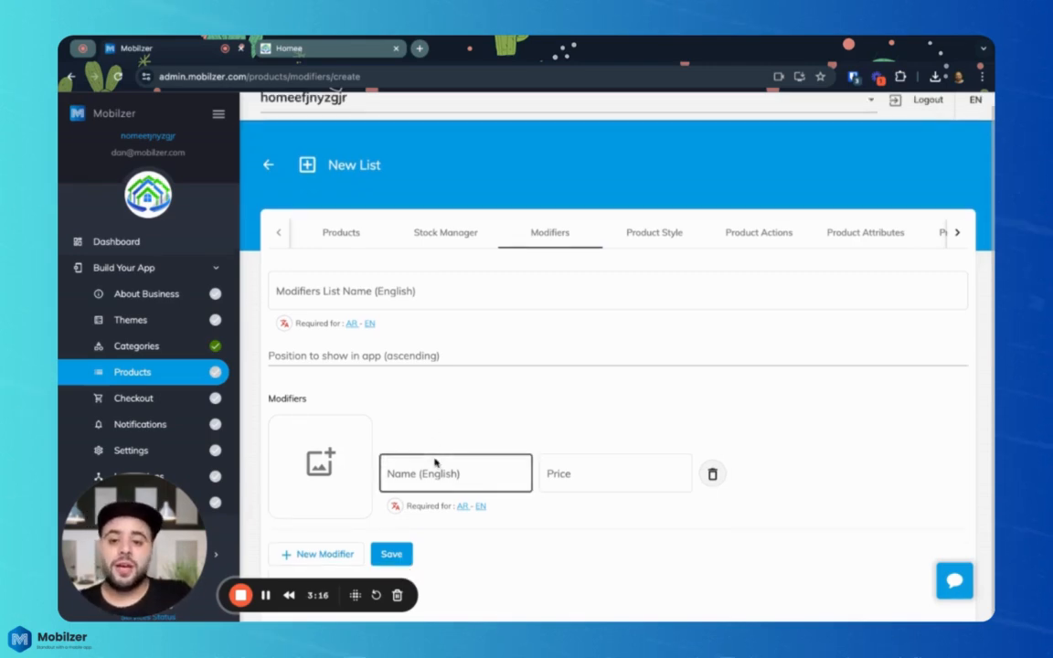
{"action": "left_click", "coordinate": [435, 462]}
{"action": "type", "text": "Ce"}
{"action": "type", "text": "heese"}
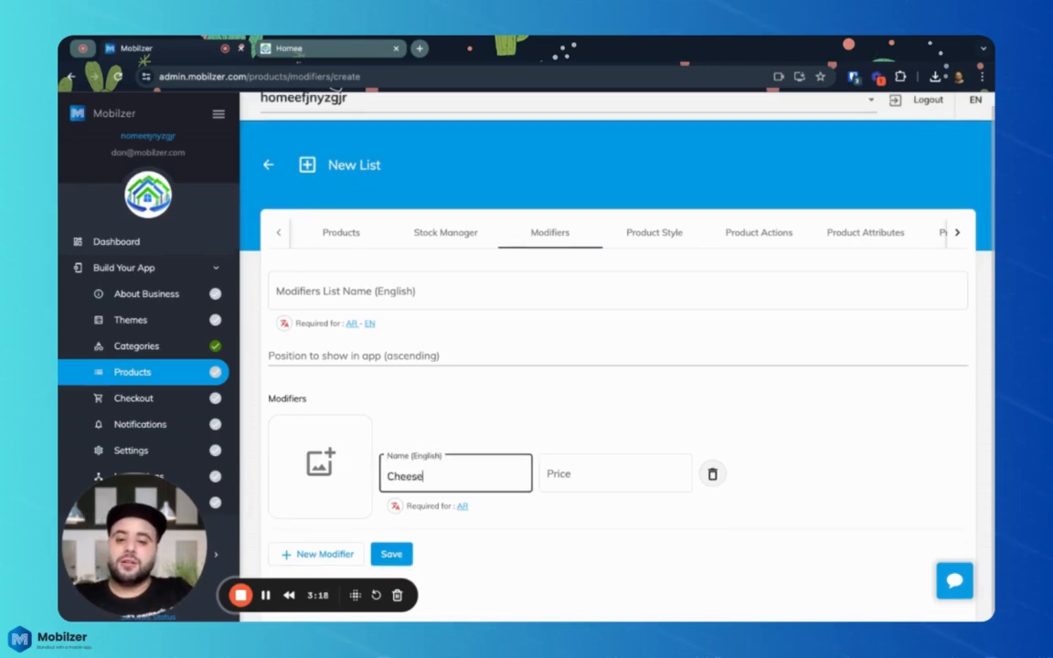
{"action": "left_click", "coordinate": [557, 489]}
{"action": "type", "text": "3"}
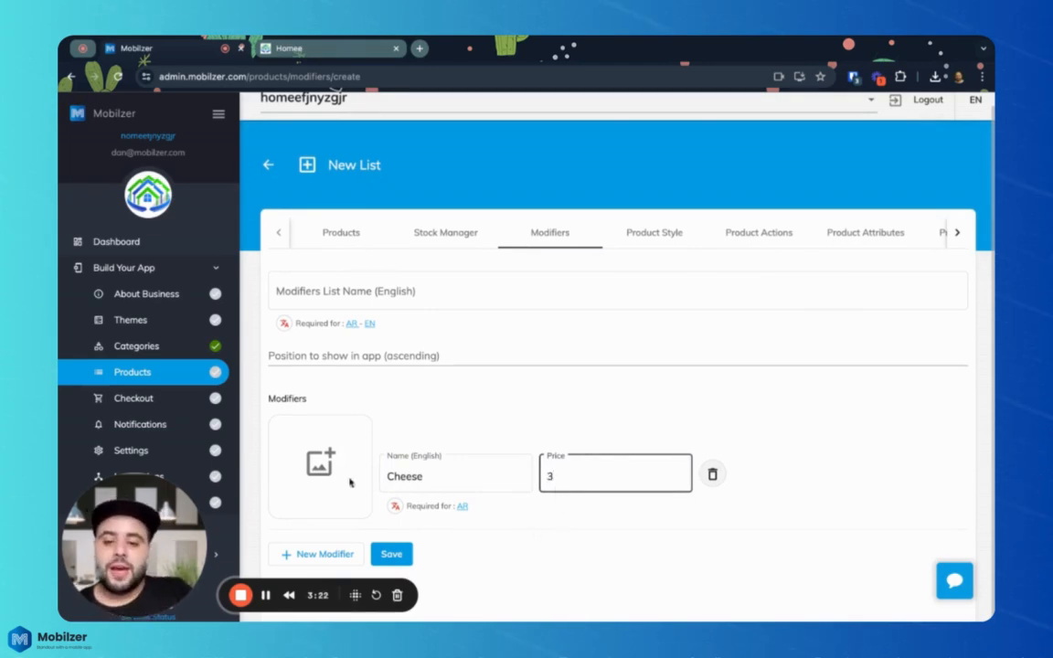
Step: Search the free images for "cheese" and assign the yellow cheese wedge on a black background to the Cheese modifier
{"action": "left_click", "coordinate": [324, 465]}
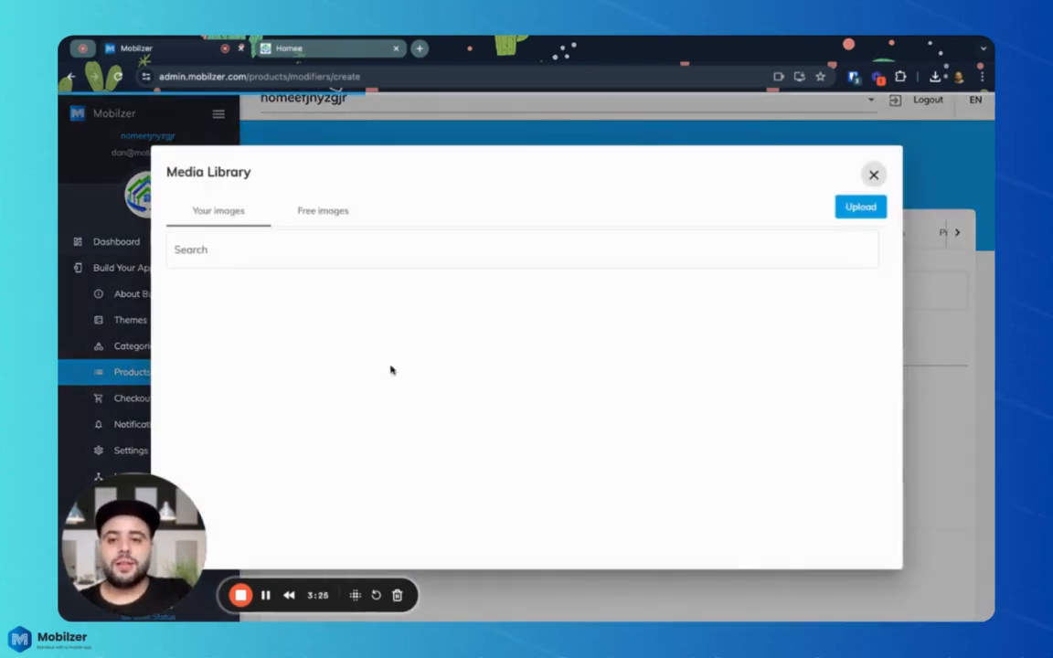
{"action": "left_click", "coordinate": [313, 219]}
{"action": "left_click", "coordinate": [327, 252]}
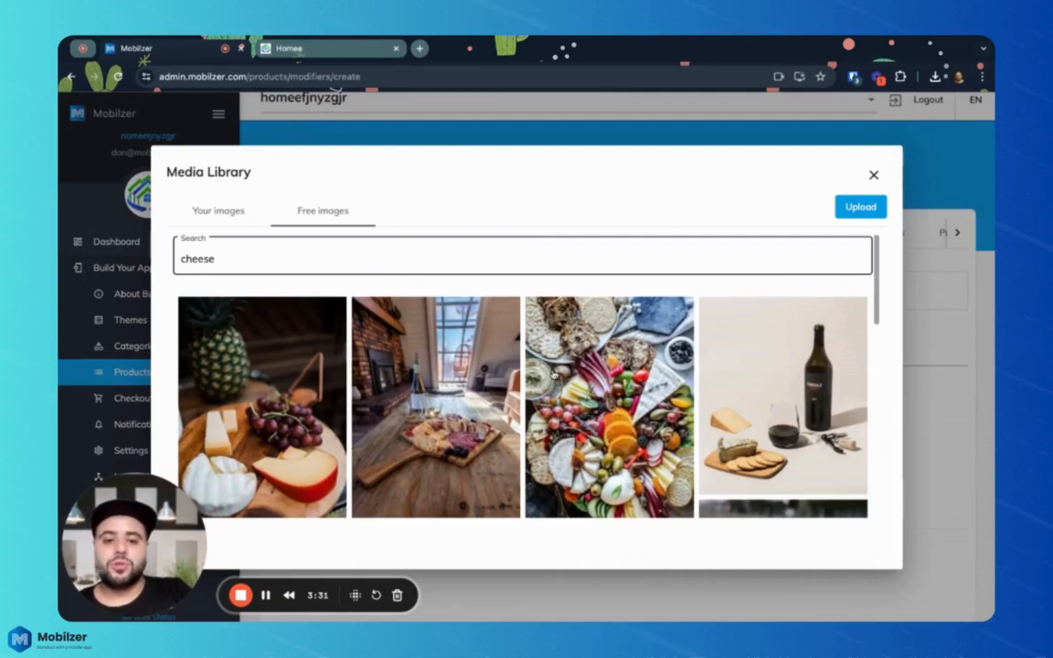
{"action": "scroll", "coordinate": [524, 457], "scroll_direction": "down", "scroll_amount": 1}
{"action": "scroll", "coordinate": [524, 457], "scroll_direction": "down", "scroll_amount": 2}
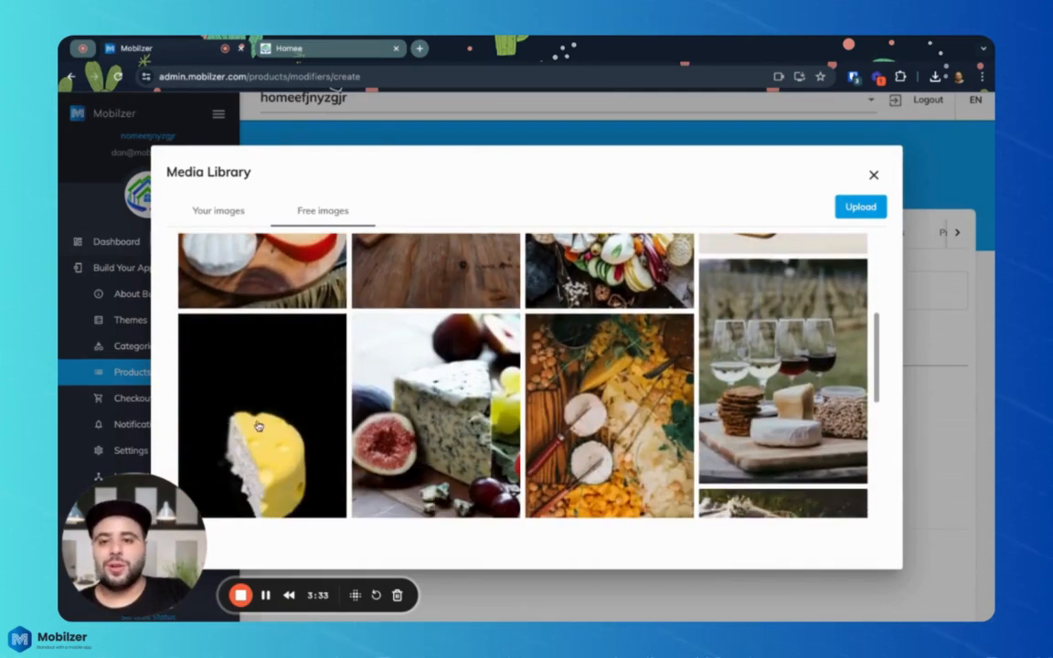
{"action": "left_click", "coordinate": [275, 433]}
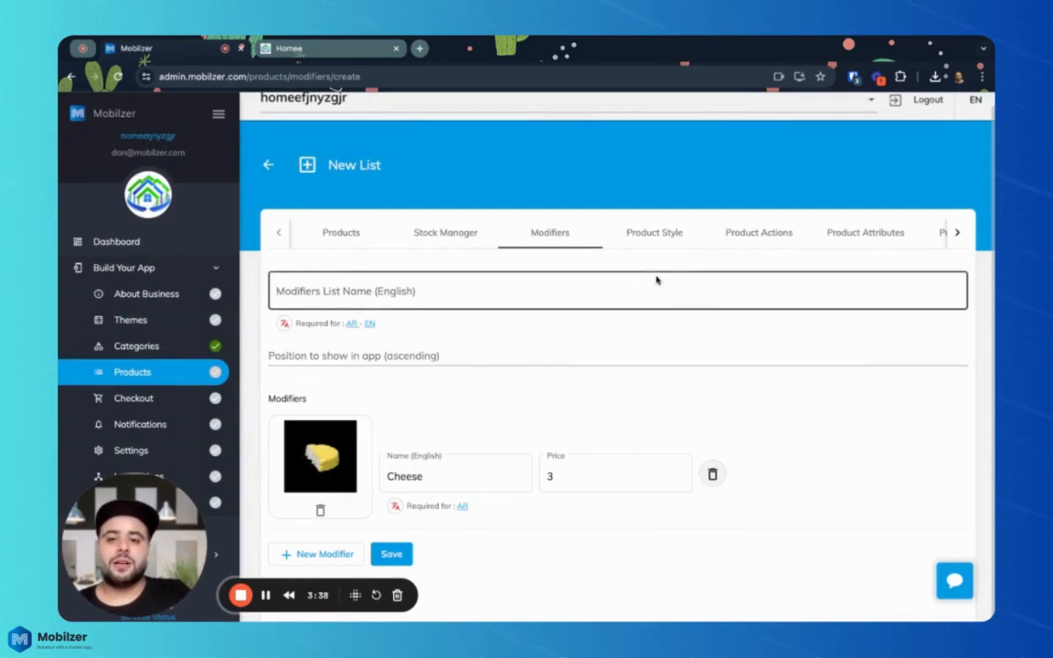
Step: Open the Products List settings in Product Style and view the header style examples, Image and Normal
{"action": "left_click", "coordinate": [653, 238]}
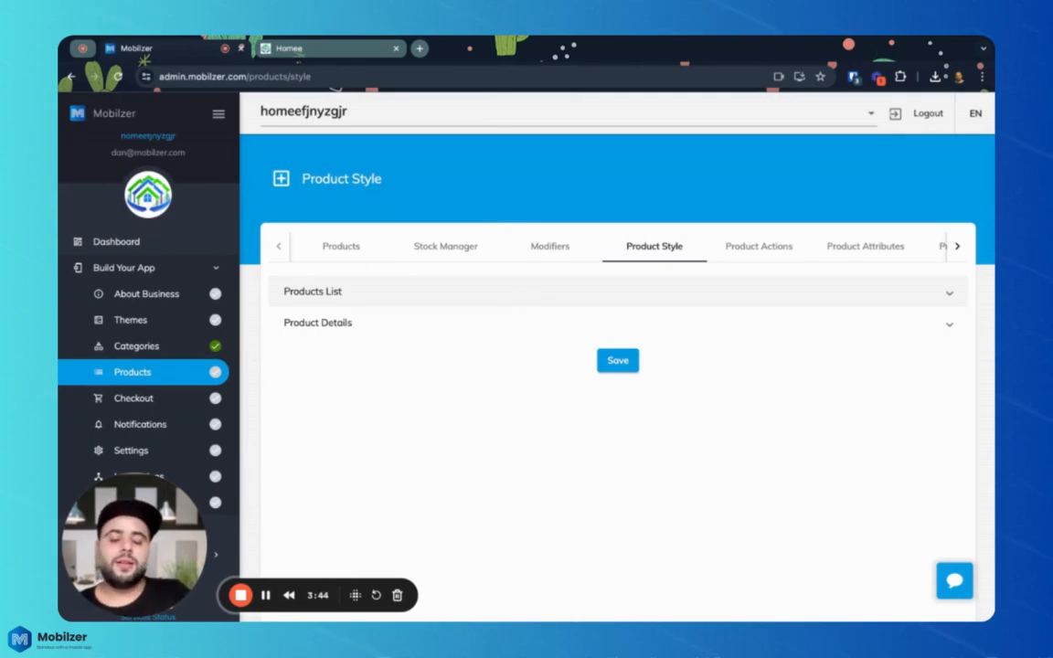
{"action": "left_click", "coordinate": [522, 292]}
{"action": "scroll", "coordinate": [538, 315], "scroll_direction": "down", "scroll_amount": 1}
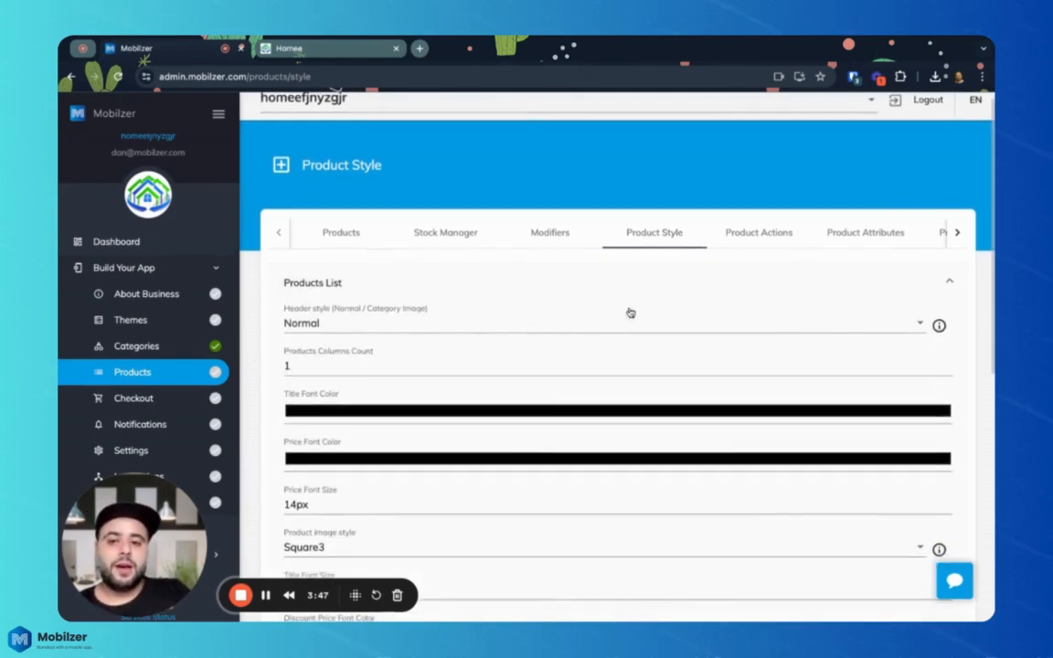
{"action": "left_click", "coordinate": [939, 325]}
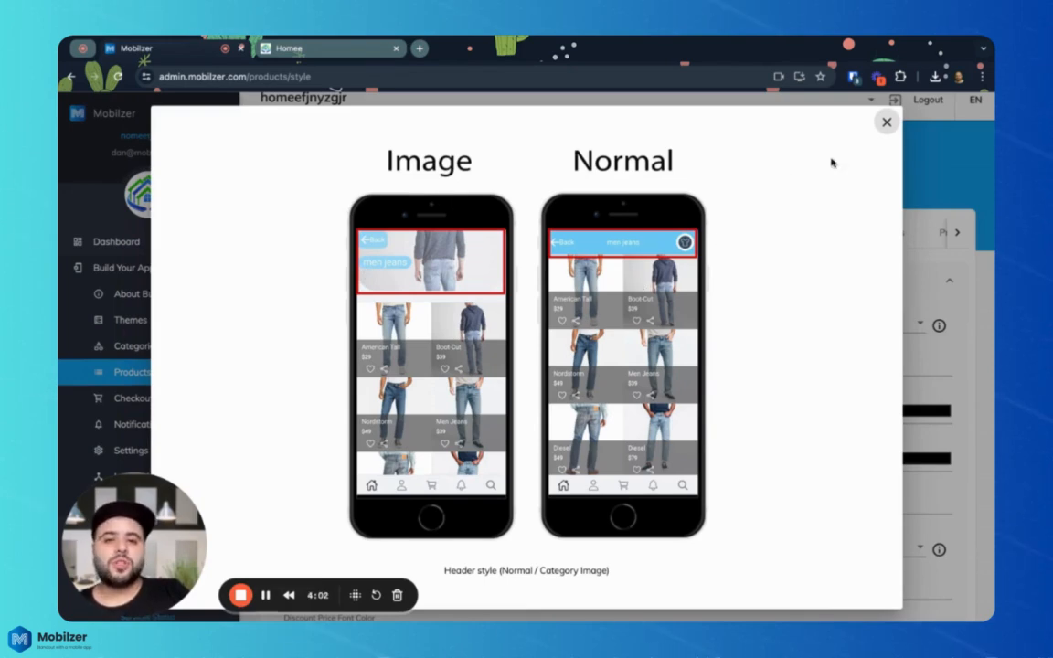
{"action": "left_click", "coordinate": [886, 123]}
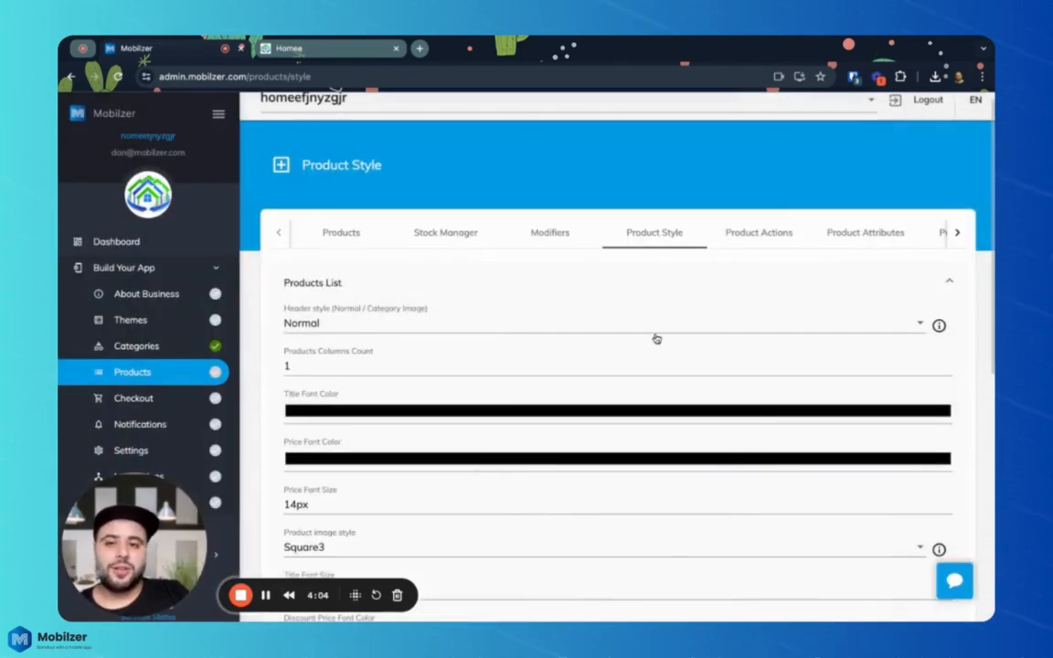
Step: Review the Products List font and column settings, and view the product image style examples and available options
{"action": "scroll", "coordinate": [656, 339], "scroll_direction": "down", "scroll_amount": 1}
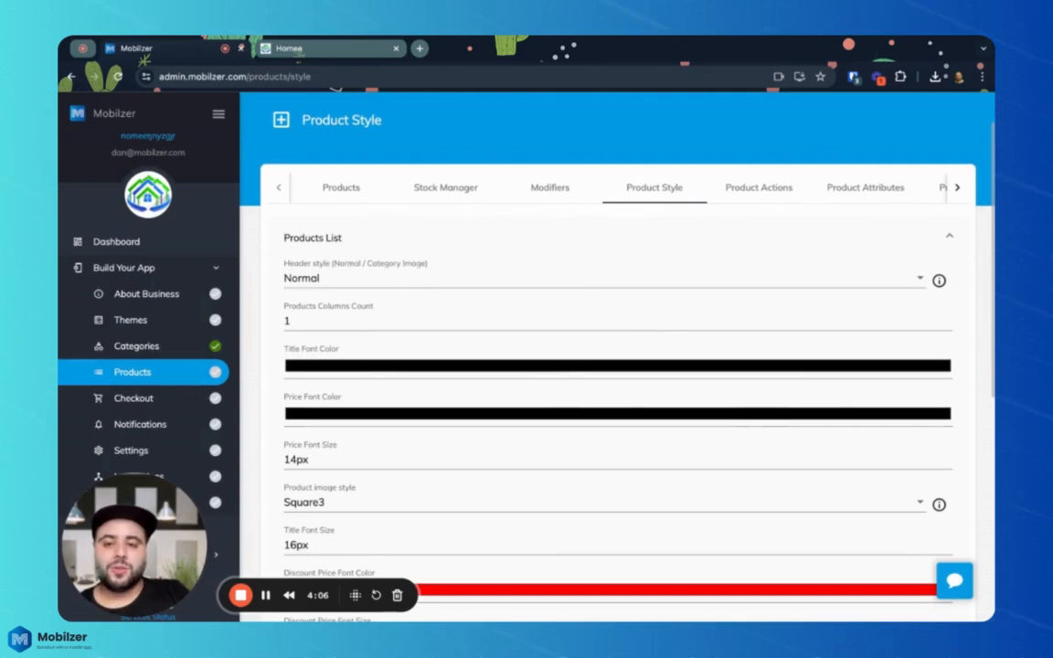
{"action": "scroll", "coordinate": [768, 336], "scroll_direction": "down", "scroll_amount": 3}
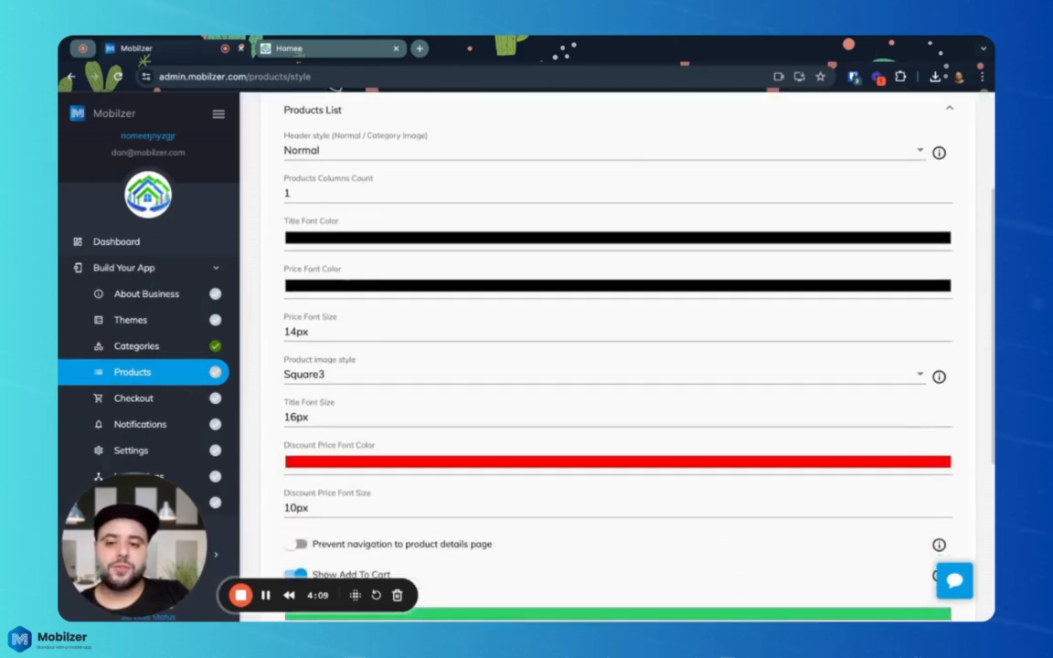
{"action": "left_click", "coordinate": [939, 375]}
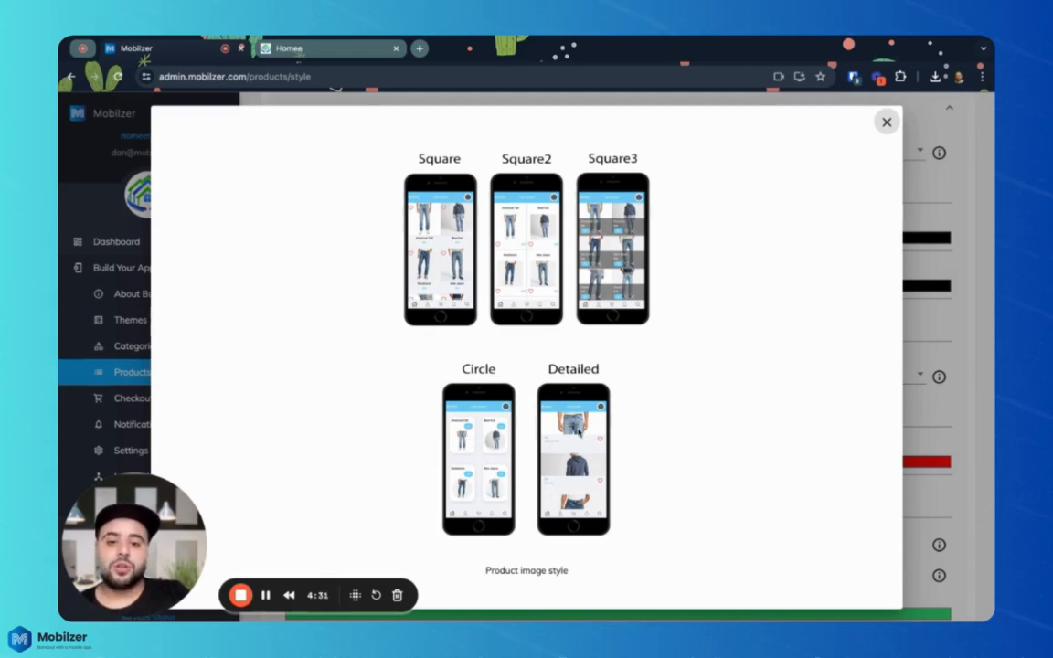
{"action": "left_click", "coordinate": [886, 122]}
{"action": "scroll", "coordinate": [665, 427], "scroll_direction": "down", "scroll_amount": 1}
{"action": "left_click", "coordinate": [496, 334]}
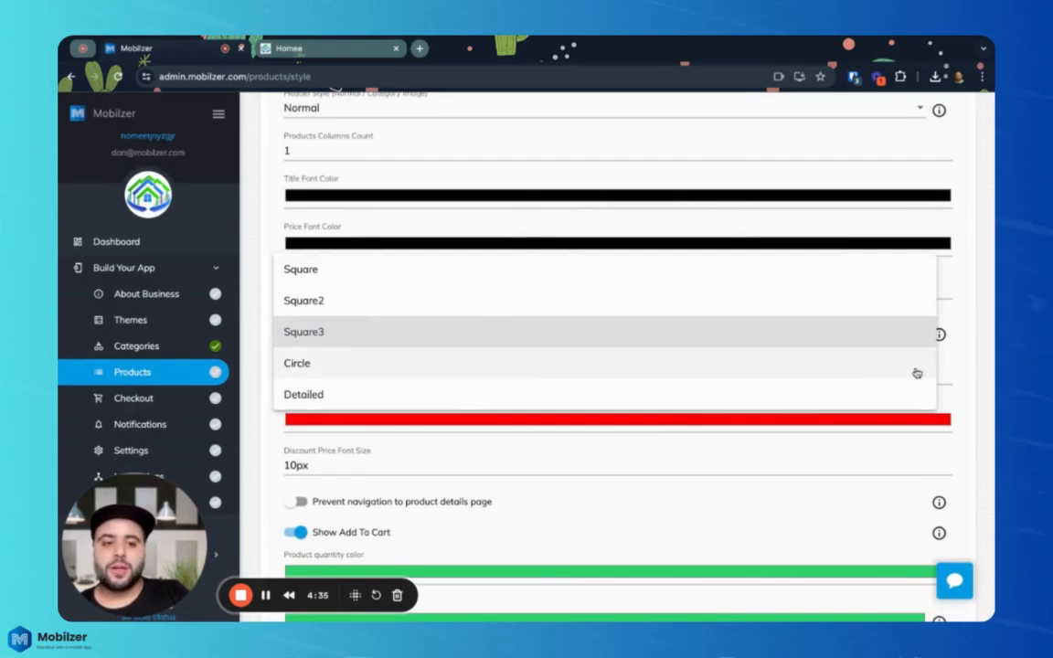
{"action": "left_click", "coordinate": [980, 367]}
Step: View the illustrated explanations for preventing navigation to the product details page and for showing Add To Cart
{"action": "scroll", "coordinate": [884, 409], "scroll_direction": "down", "scroll_amount": 2}
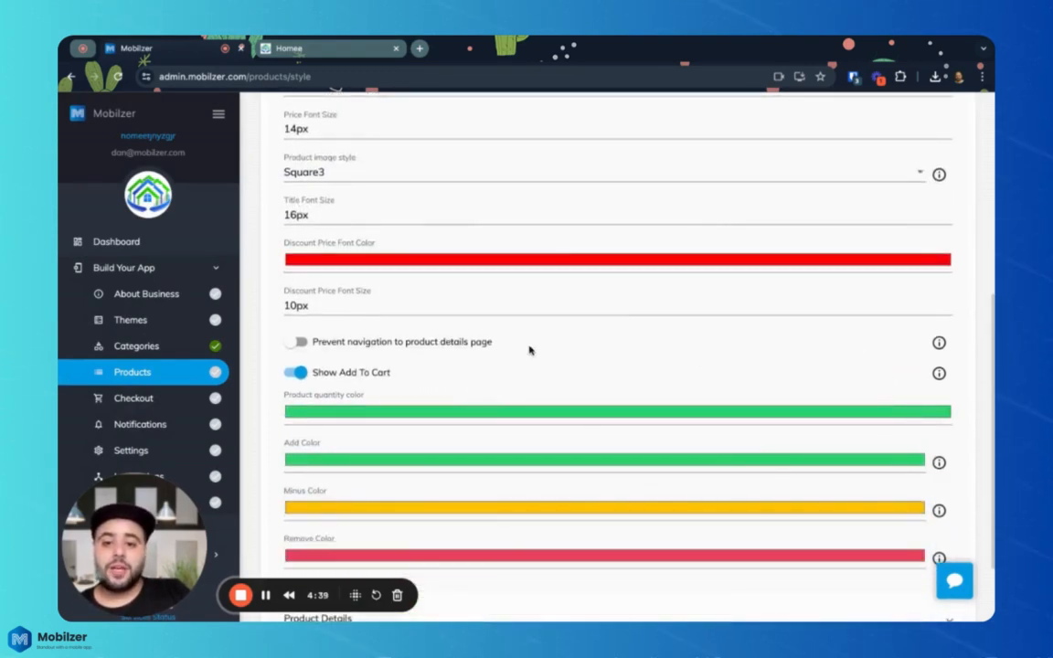
{"action": "left_click", "coordinate": [938, 342]}
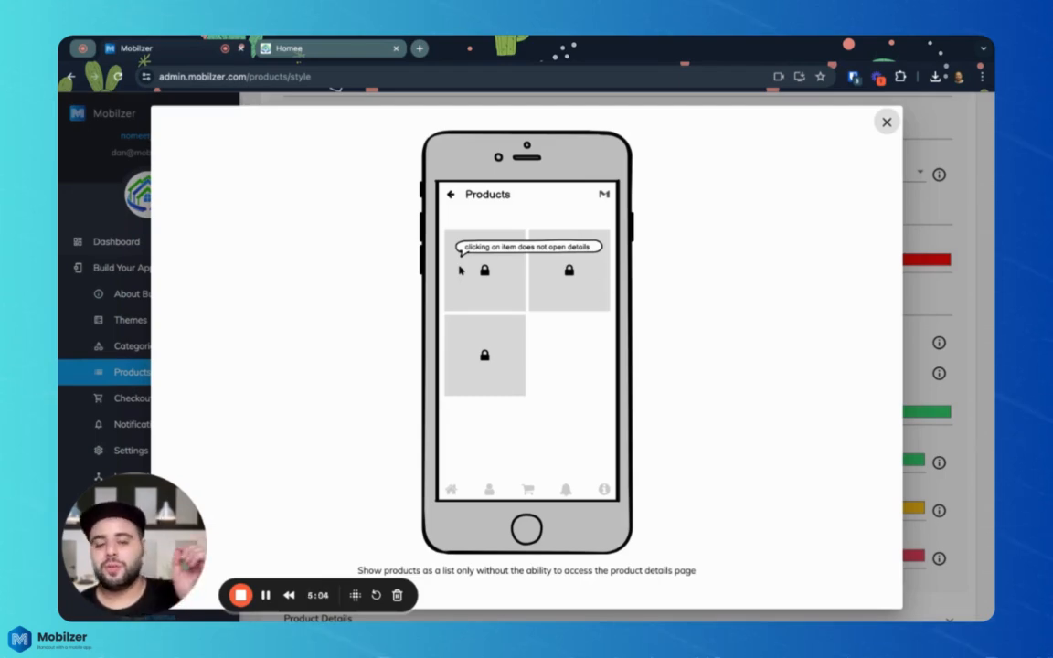
{"action": "left_click", "coordinate": [886, 121]}
{"action": "scroll", "coordinate": [799, 322], "scroll_direction": "down", "scroll_amount": 1}
{"action": "scroll", "coordinate": [885, 333], "scroll_direction": "up", "scroll_amount": 1}
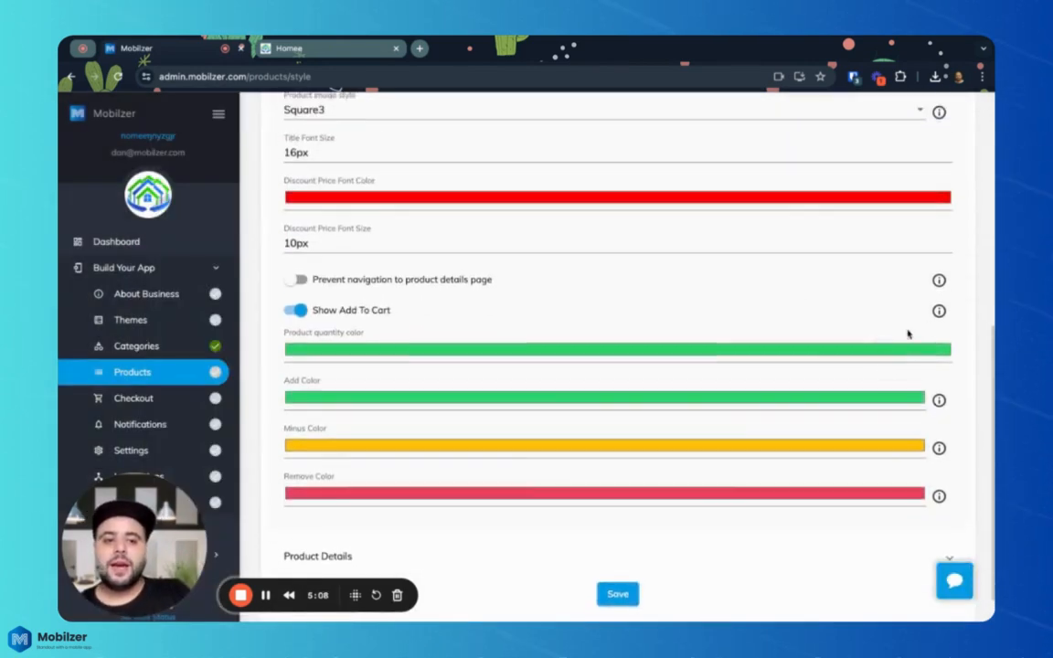
{"action": "left_click", "coordinate": [939, 311]}
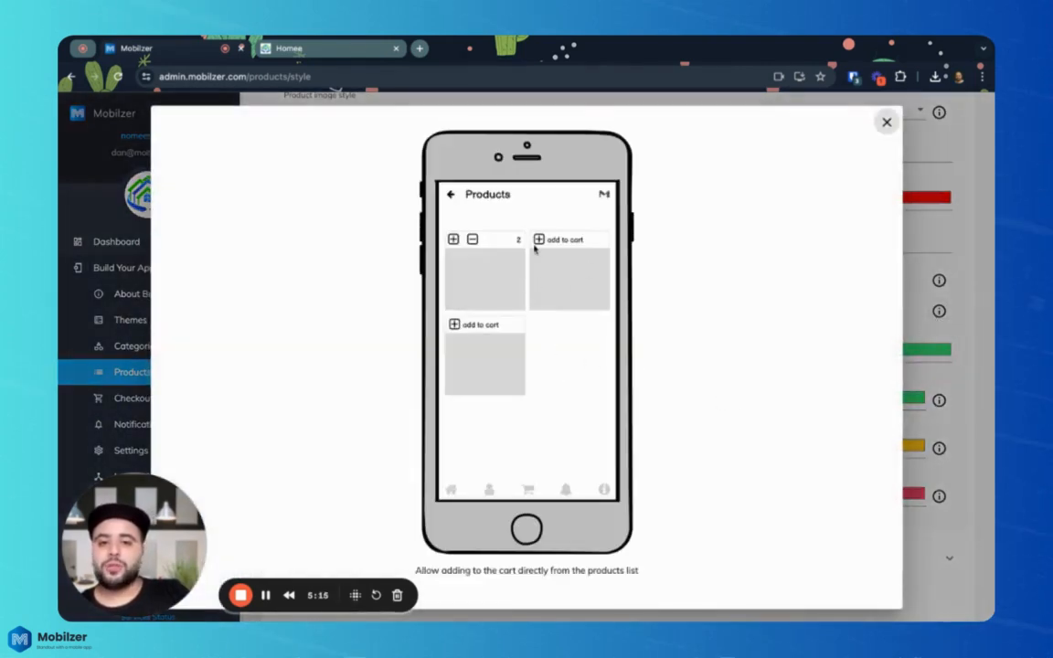
{"action": "left_click", "coordinate": [886, 122]}
{"action": "scroll", "coordinate": [777, 260], "scroll_direction": "down", "scroll_amount": 1}
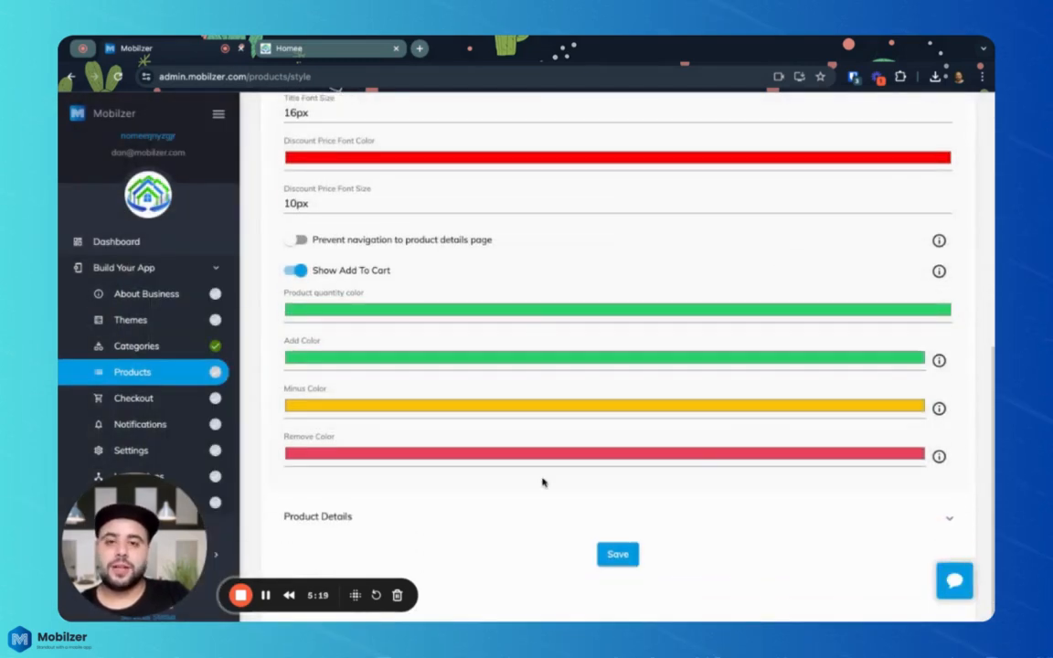
Step: Expand the Product Details style settings and examine the page style examples and the font colour and size fields
{"action": "left_click", "coordinate": [463, 519]}
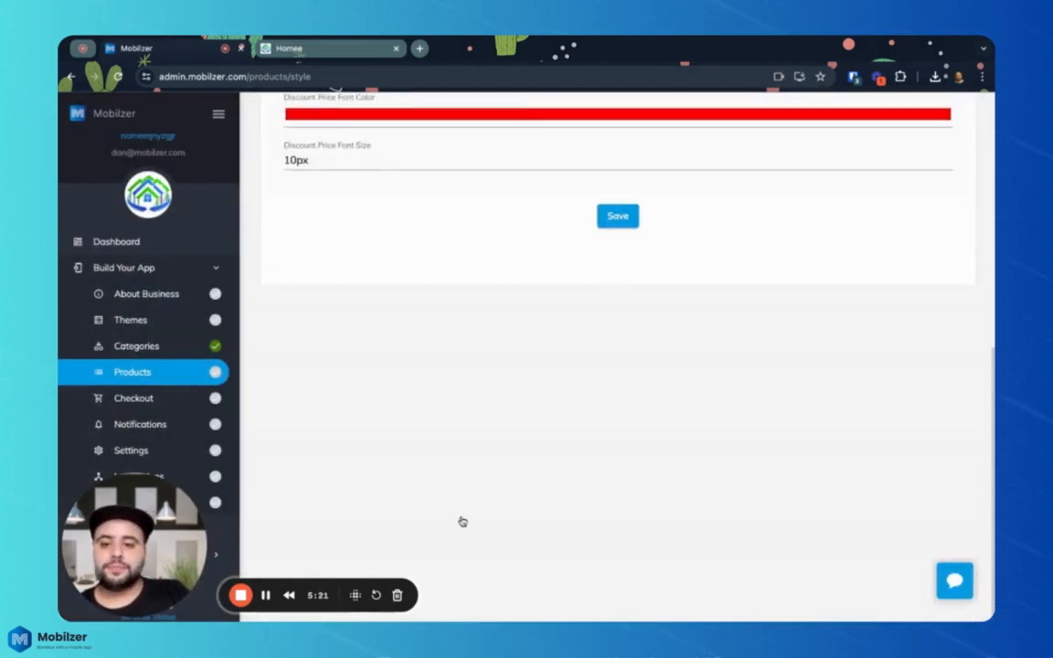
{"action": "scroll", "coordinate": [930, 217], "scroll_direction": "up", "scroll_amount": 3}
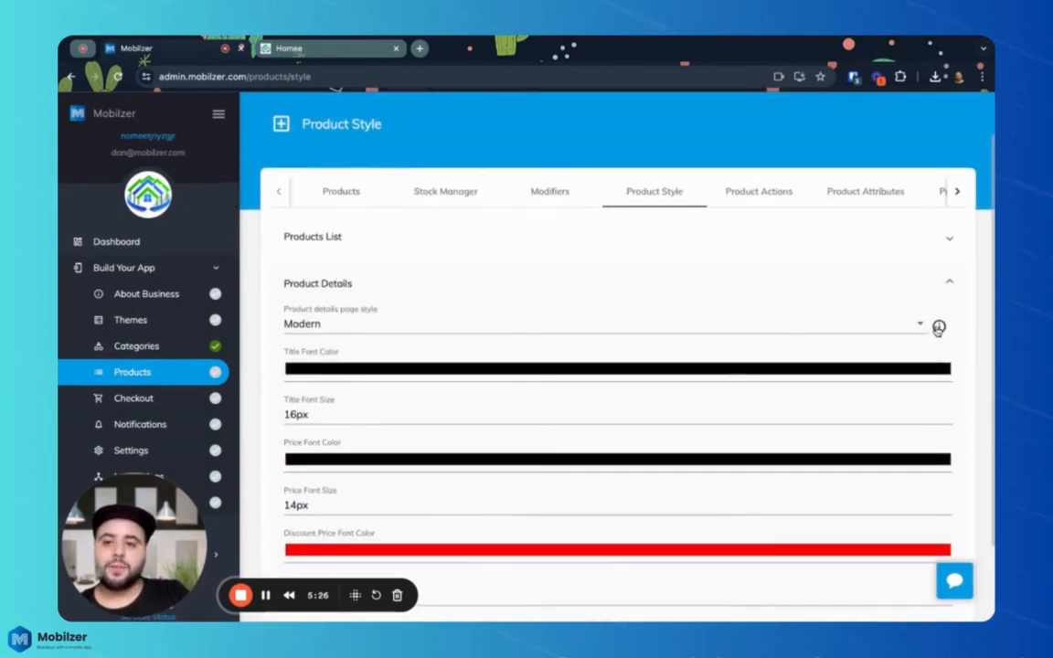
{"action": "left_click", "coordinate": [939, 327]}
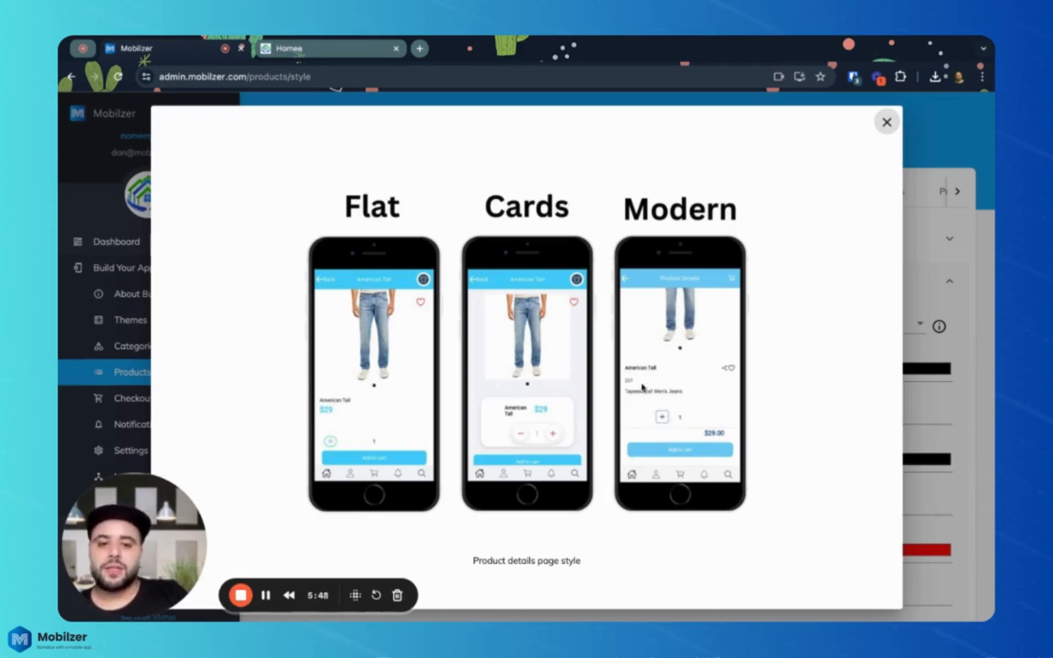
{"action": "left_click", "coordinate": [887, 124]}
{"action": "scroll", "coordinate": [576, 546], "scroll_direction": "down", "scroll_amount": 1}
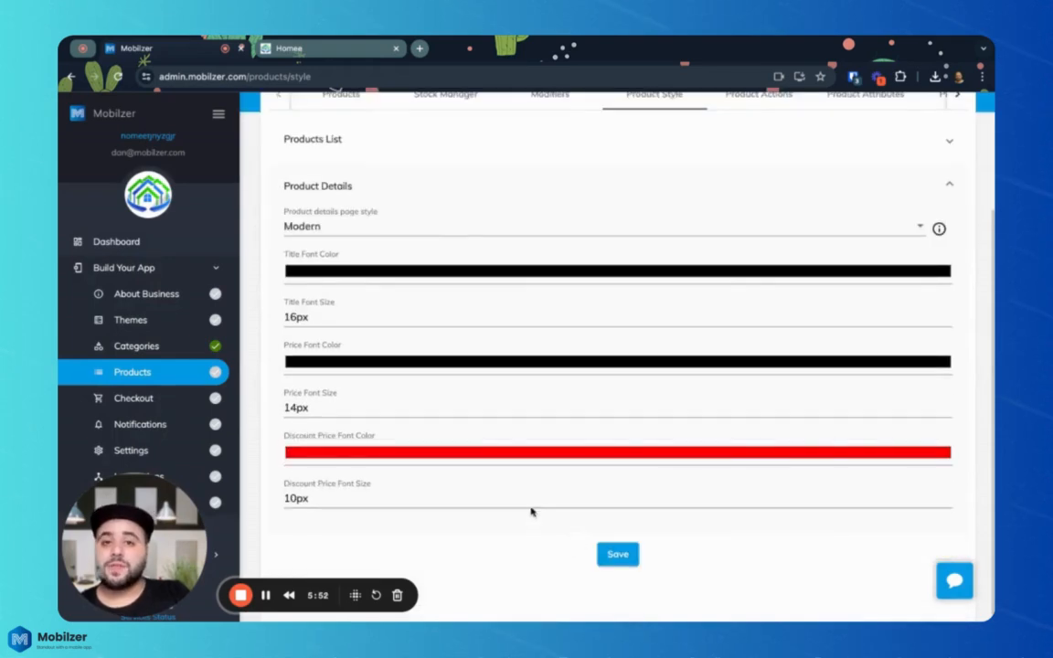
Step: Open Product Actions and turn on the option letting users add products to favourite
{"action": "scroll", "coordinate": [640, 352], "scroll_direction": "up", "scroll_amount": 2}
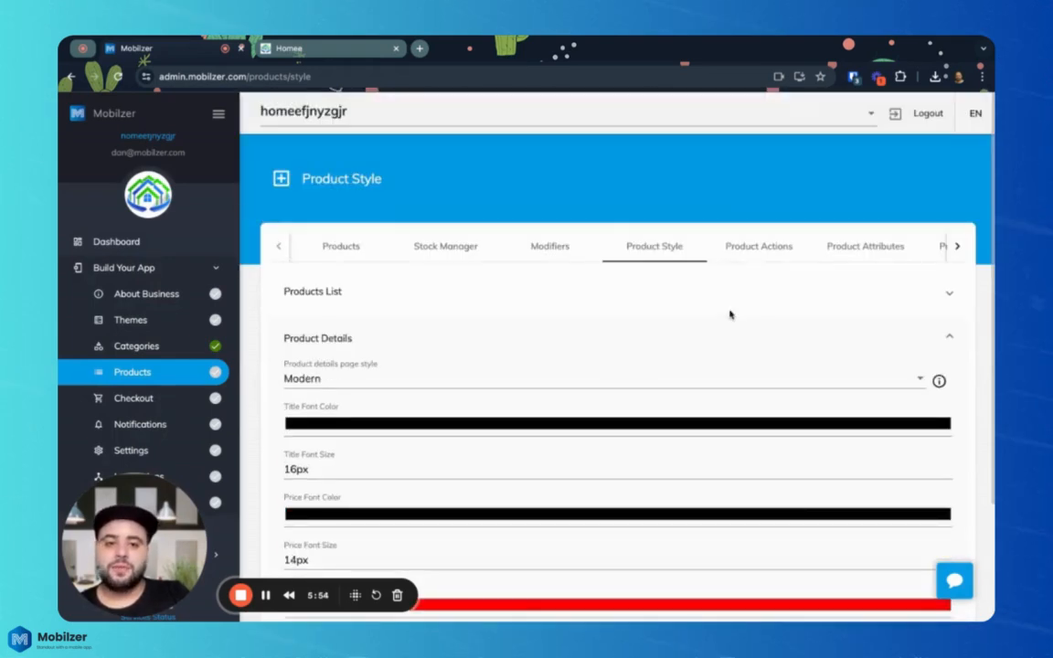
{"action": "left_click", "coordinate": [757, 260]}
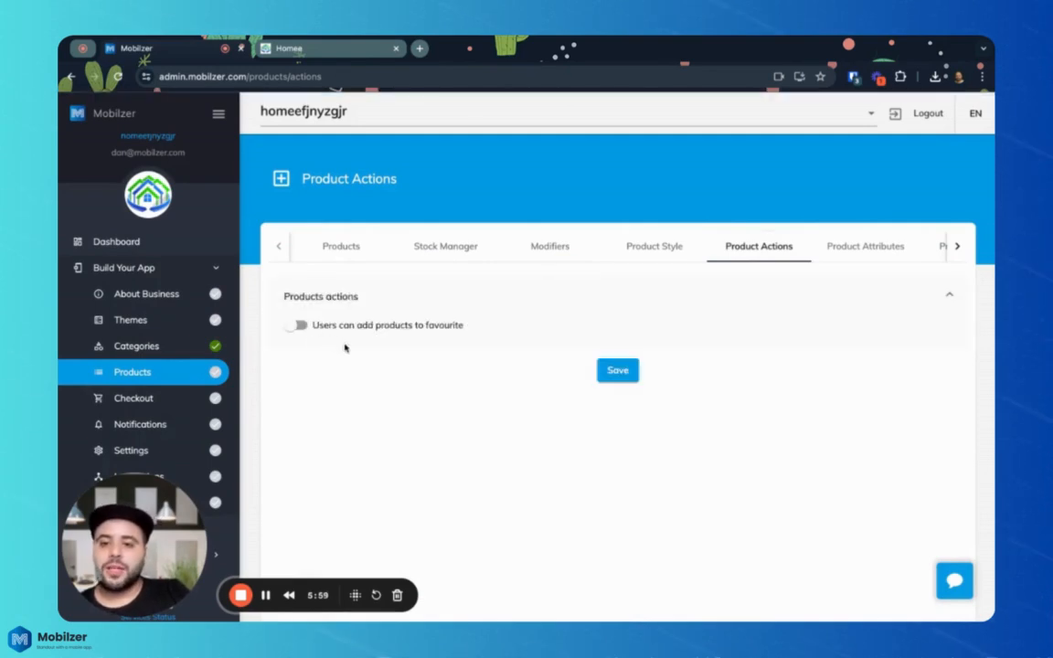
{"action": "left_click", "coordinate": [297, 330]}
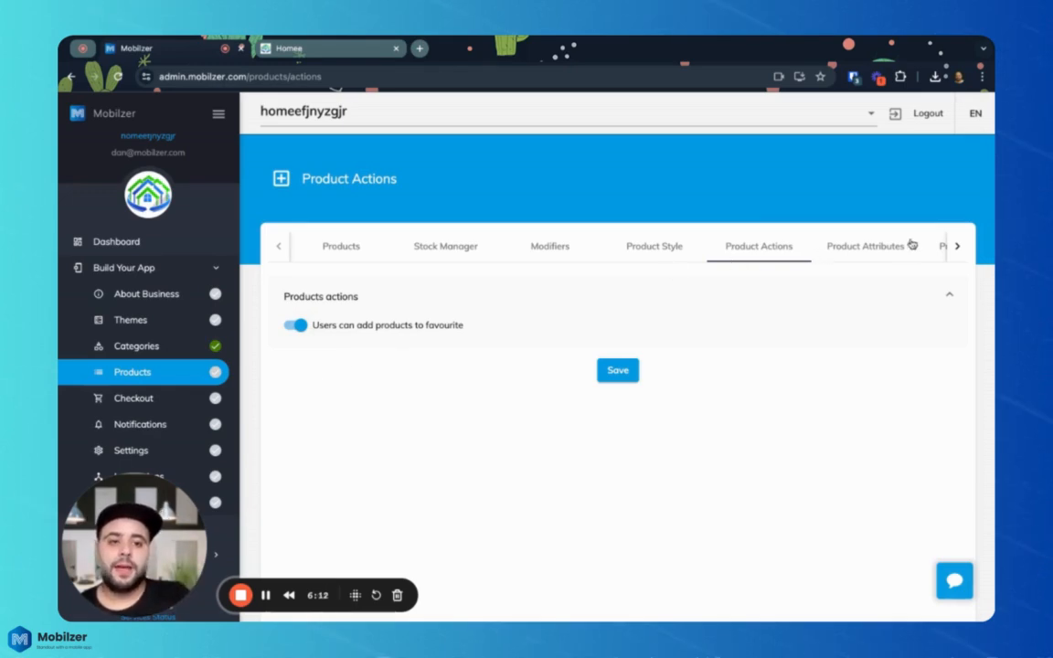
Step: Open Product Attributes and examine each attribute's name, type, app position, and its list display and filter options
{"action": "left_click", "coordinate": [864, 246]}
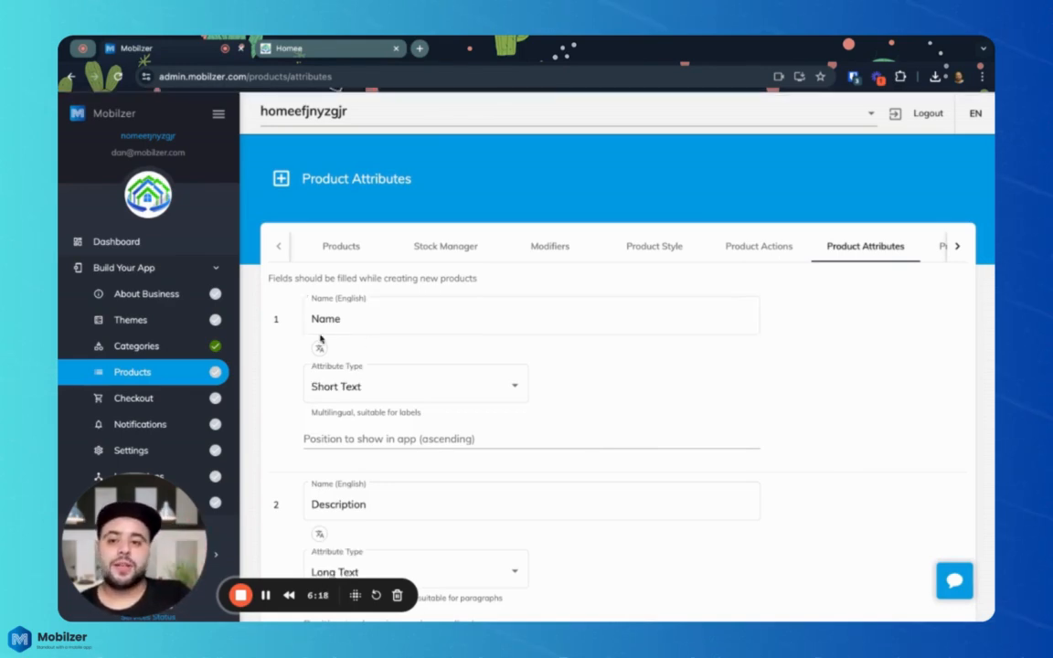
{"action": "scroll", "coordinate": [353, 308], "scroll_direction": "down", "scroll_amount": 2}
{"action": "scroll", "coordinate": [339, 302], "scroll_direction": "down", "scroll_amount": 6}
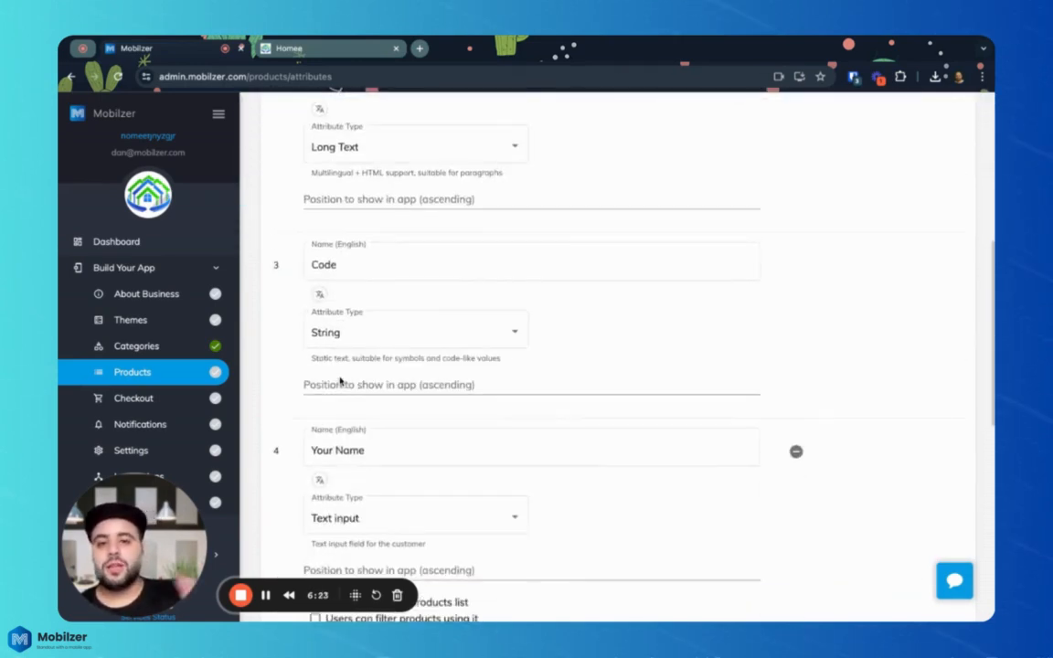
{"action": "scroll", "coordinate": [304, 297], "scroll_direction": "down", "scroll_amount": 2}
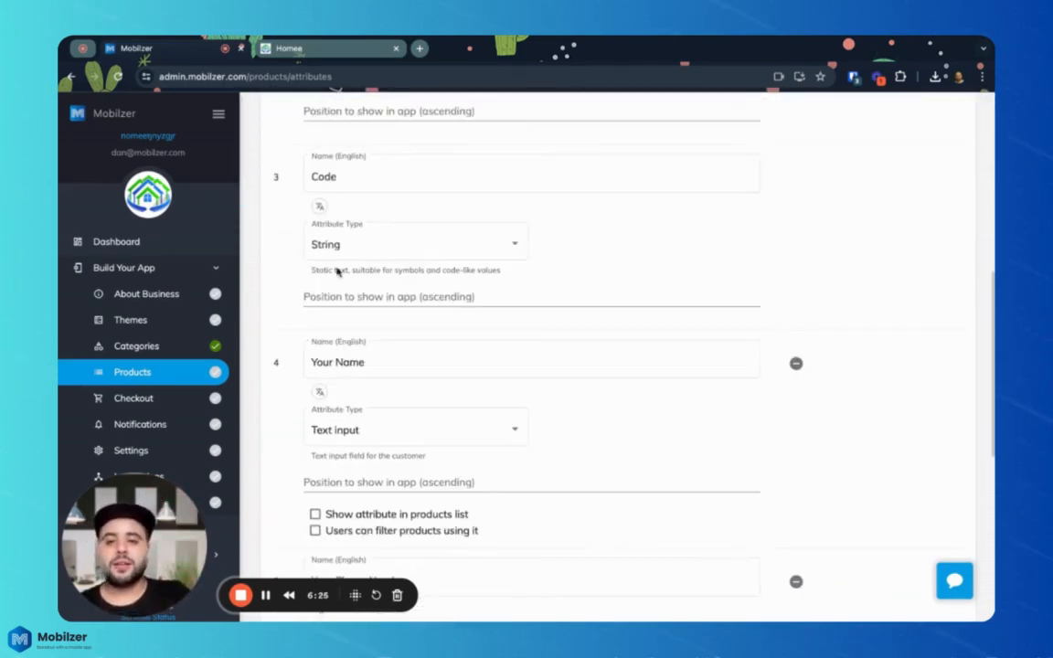
{"action": "scroll", "coordinate": [435, 263], "scroll_direction": "down", "scroll_amount": 5}
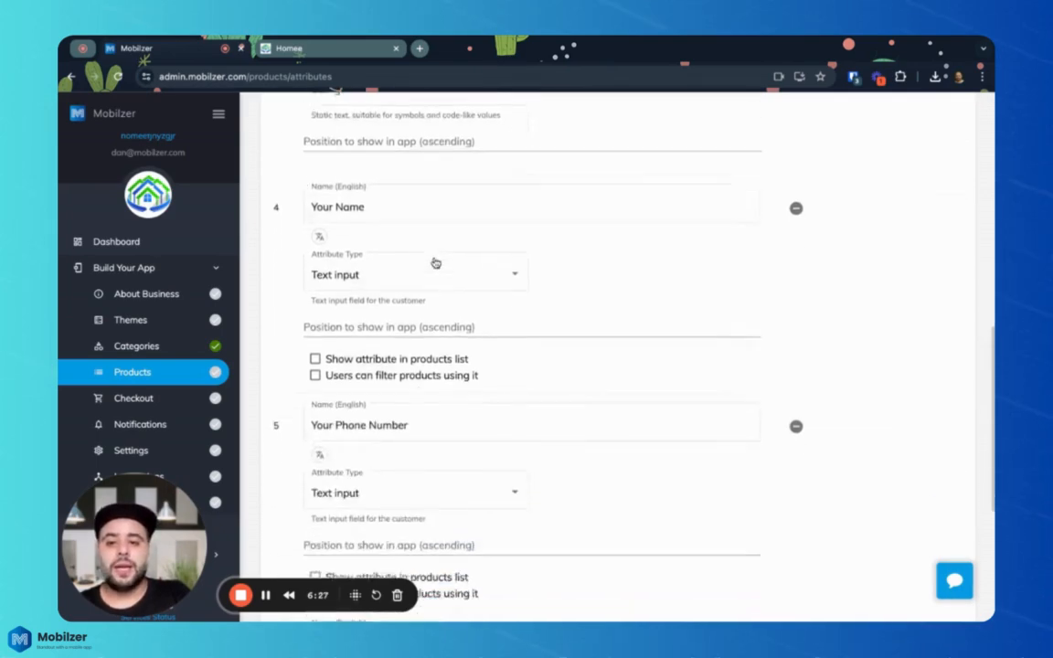
{"action": "scroll", "coordinate": [923, 219], "scroll_direction": "up", "scroll_amount": 10}
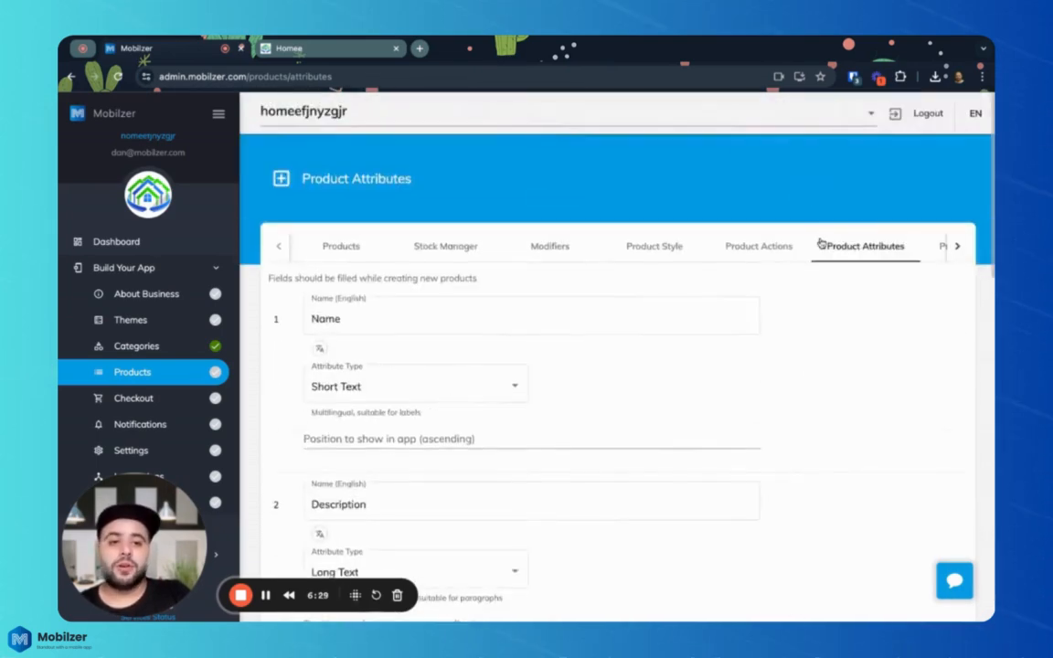
Step: Open Product Groups, and switch to the Homee app to view the Featured Products section on its home page
{"action": "left_click", "coordinate": [935, 243]}
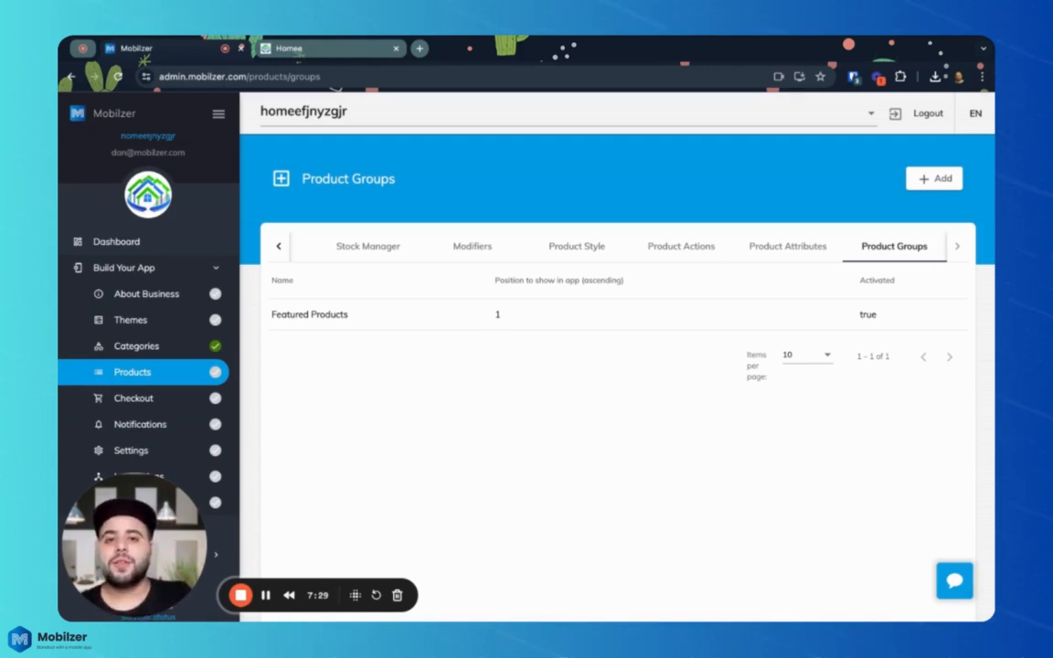
{"action": "left_click", "coordinate": [335, 52]}
{"action": "scroll", "coordinate": [380, 457], "scroll_direction": "down", "scroll_amount": 2}
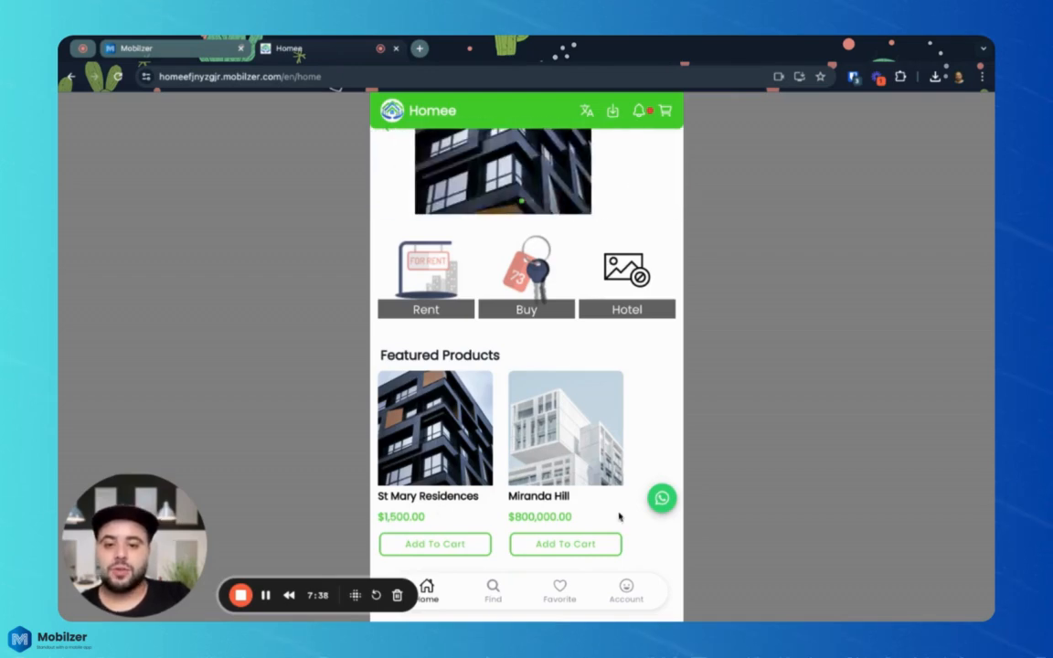
{"action": "scroll", "coordinate": [594, 364], "scroll_direction": "up", "scroll_amount": 2}
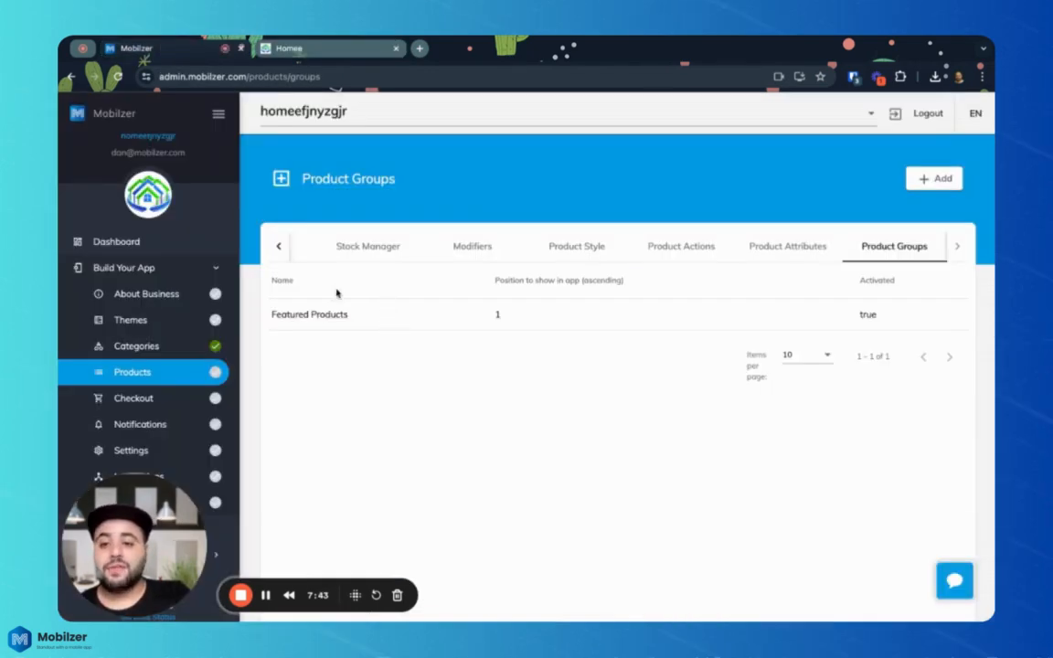
Step: Return to the Mobilzer admin panel and open the Featured Products group's form
{"action": "left_click", "coordinate": [335, 329]}
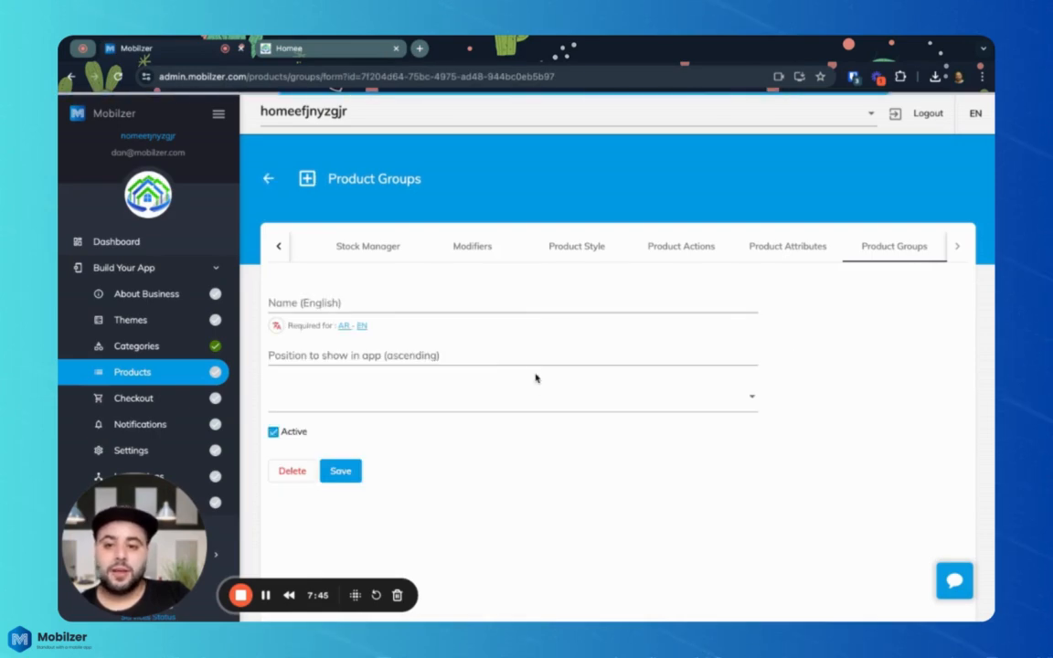